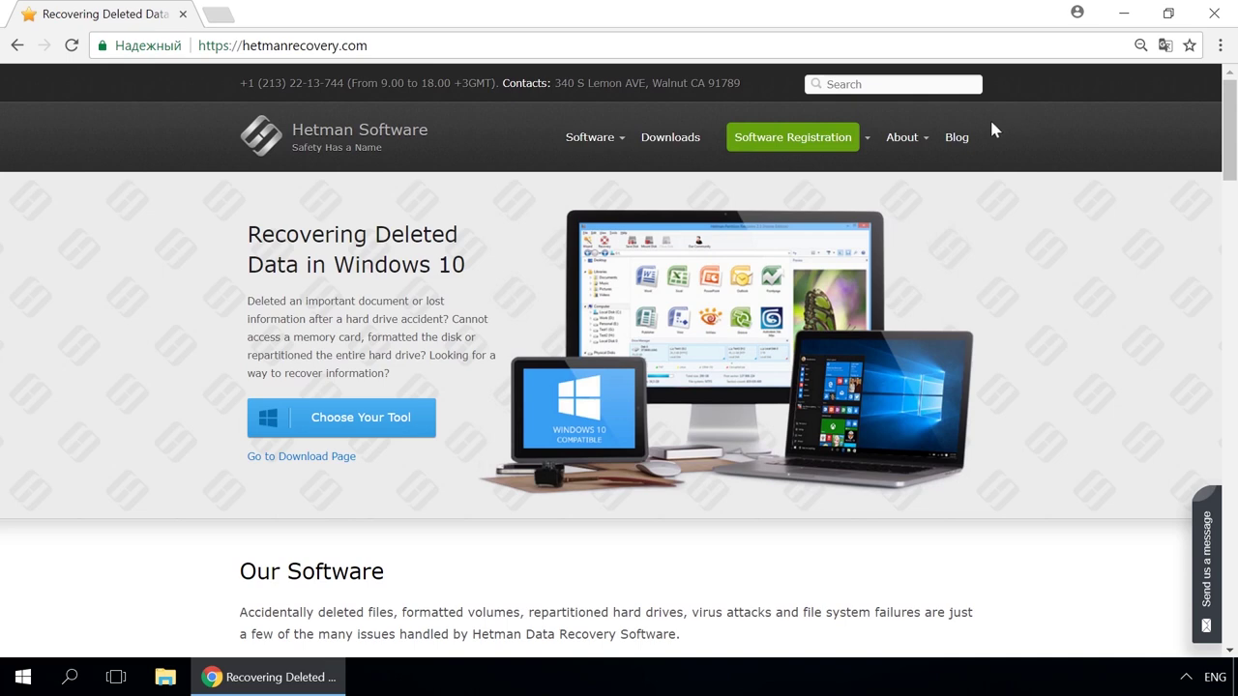
Step: View the hard drive recovery software page and browse the article list in the site's blog
mouse_move(595, 140)
click(601, 197)
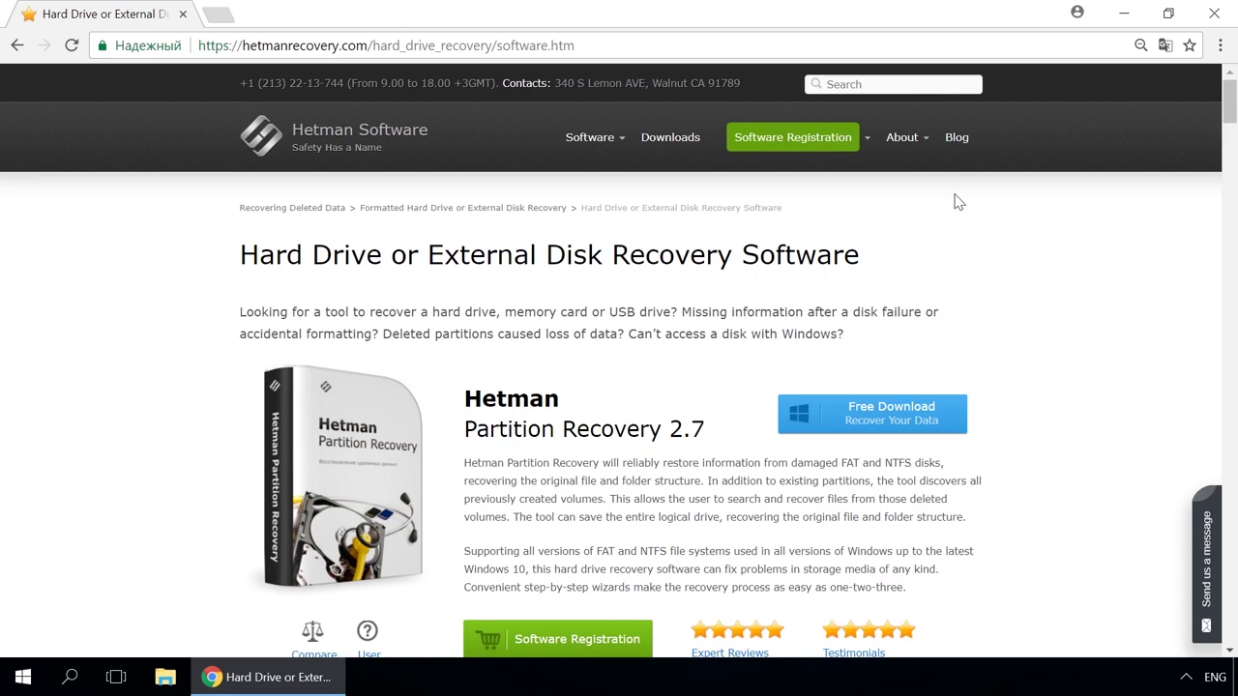
click(955, 137)
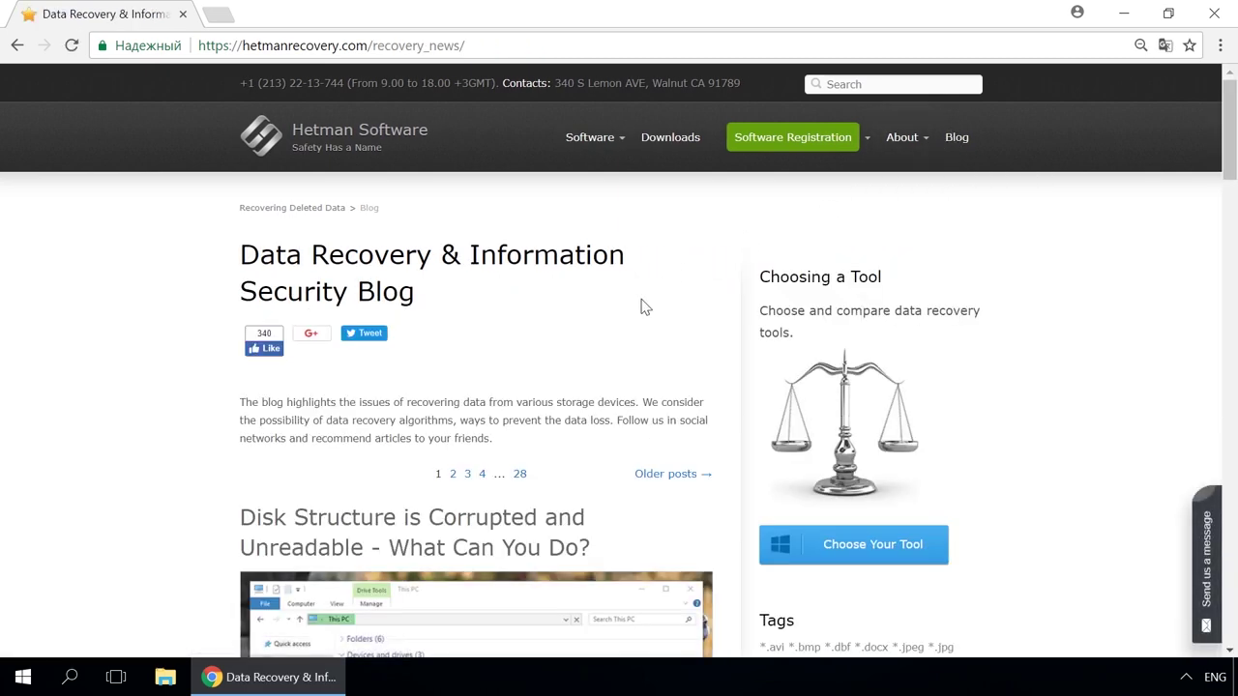
scroll(641, 304, down, 9)
scroll(641, 305, down, 7)
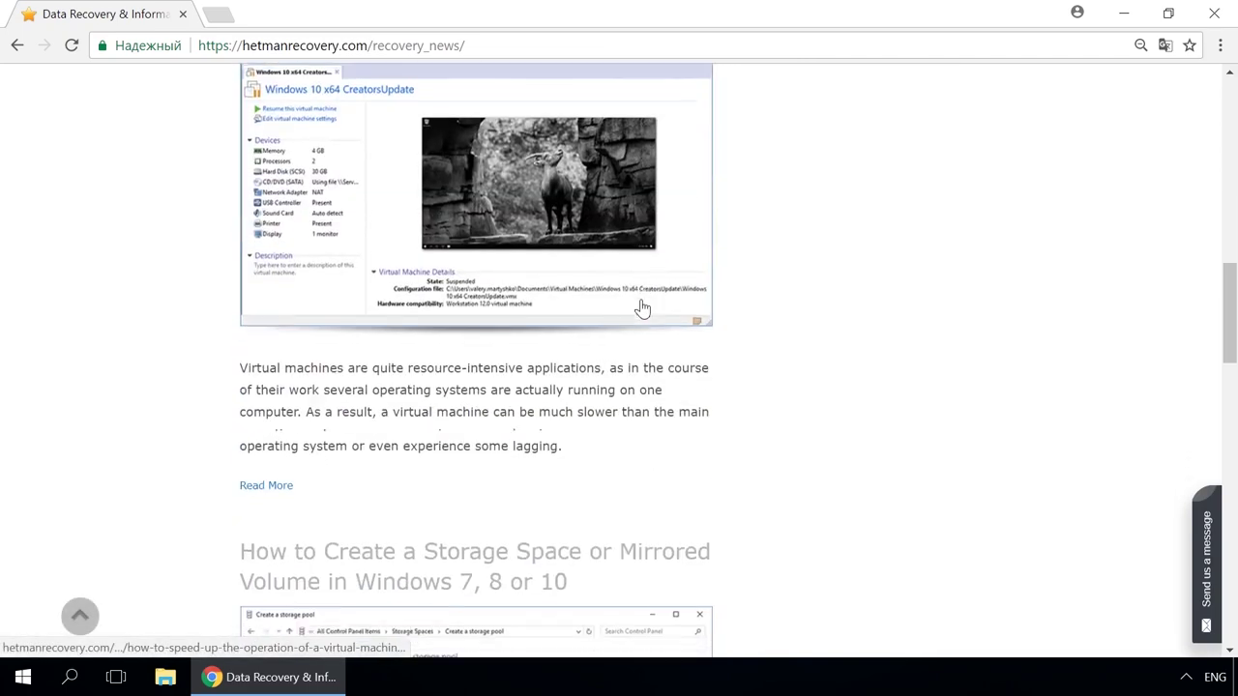
Step: Open the article on creating a storage space or mirrored volume, look through it and open the contact message form
click(611, 282)
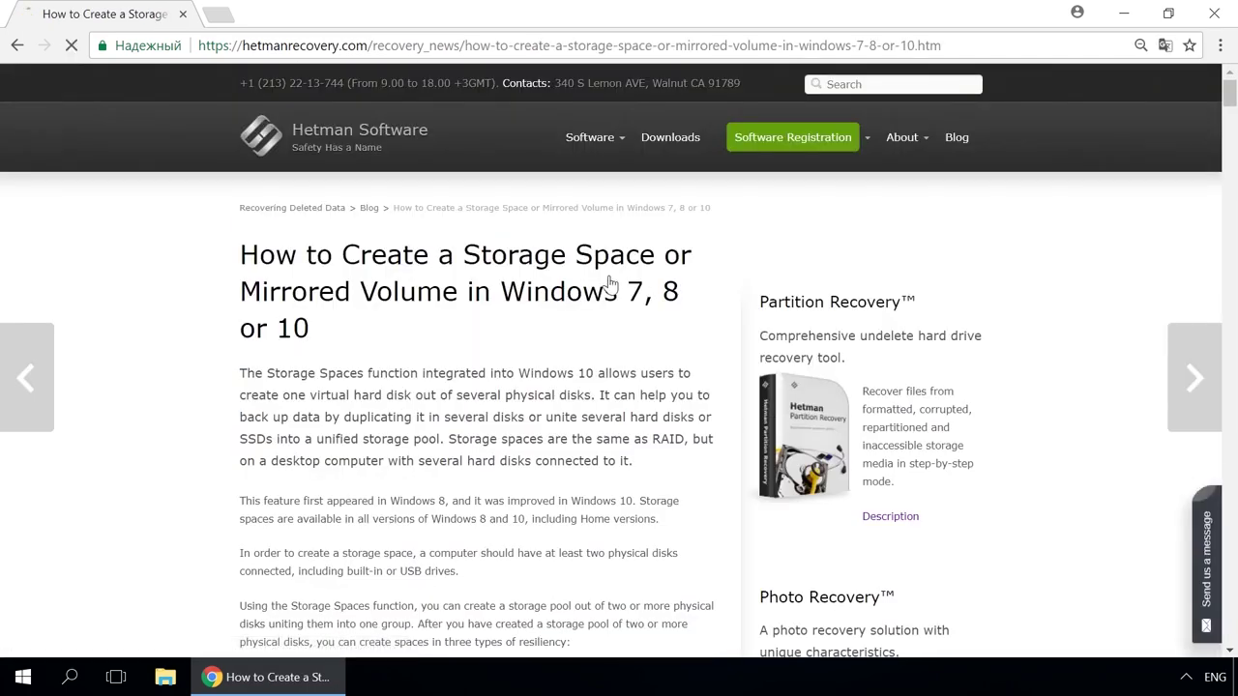
scroll(609, 283, down, 8)
scroll(609, 282, down, 2)
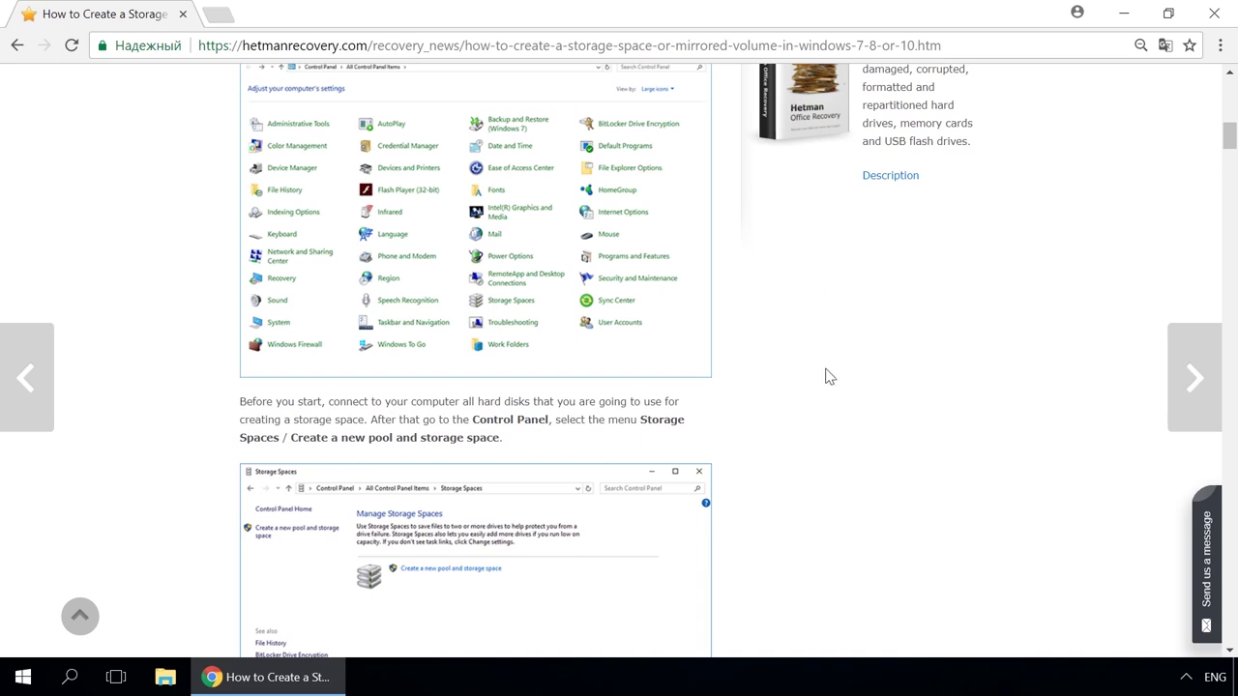
click(1206, 546)
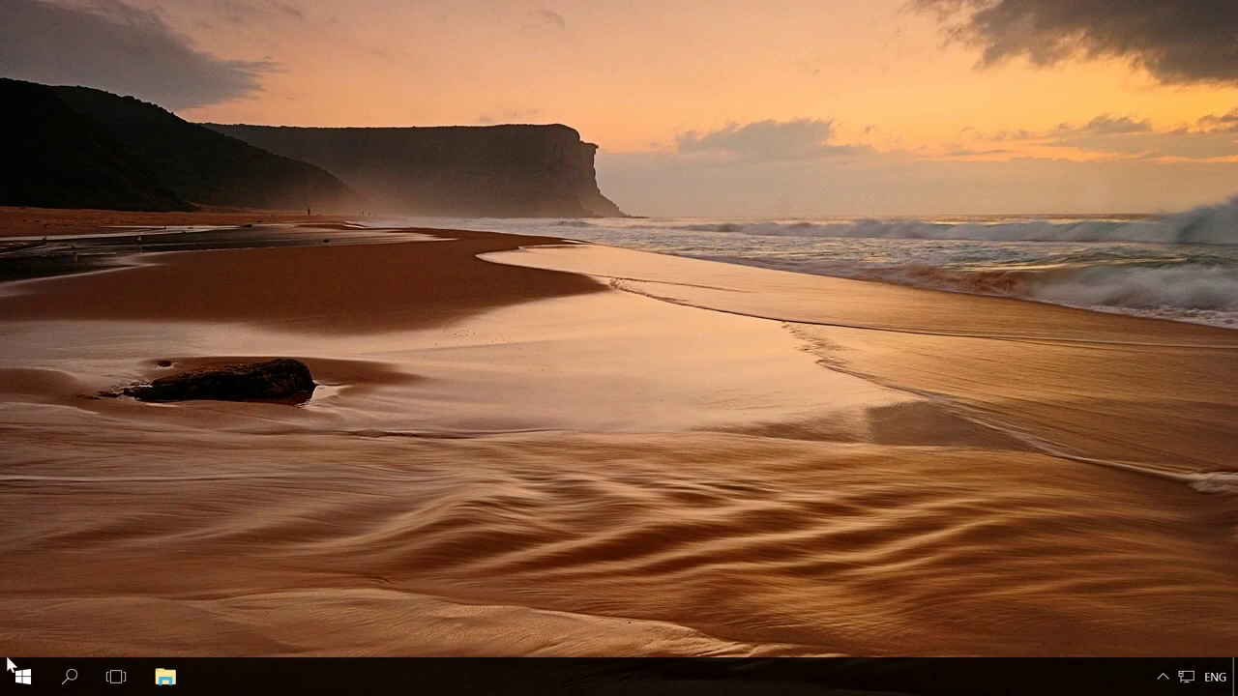
Step: Switch to Windows Settings and open the Windows Update page under Update & security
click(22, 677)
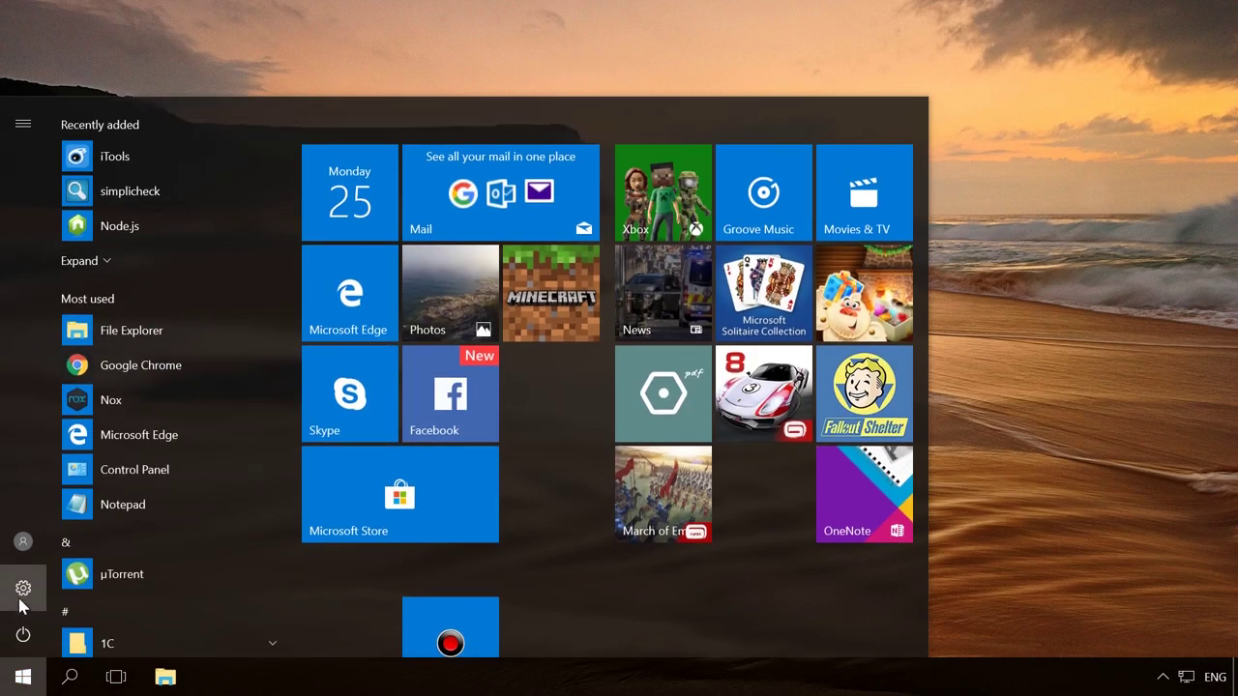
click(23, 589)
scroll(145, 556, down, 2)
click(244, 543)
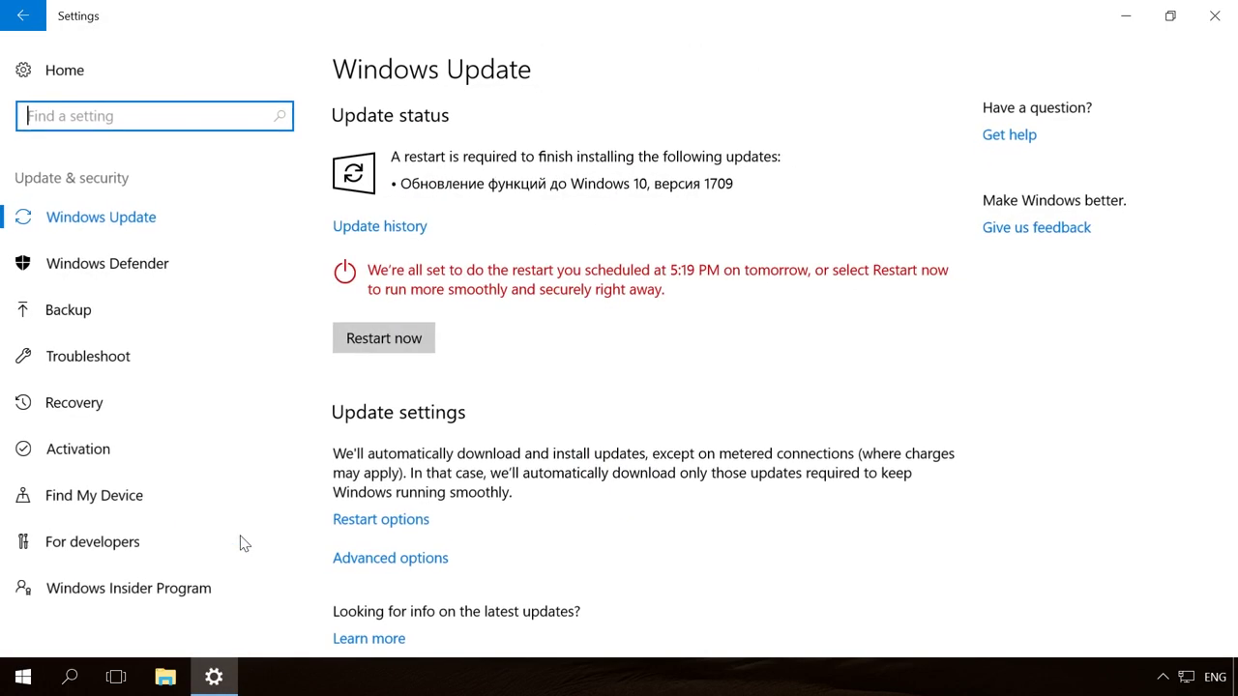
click(166, 215)
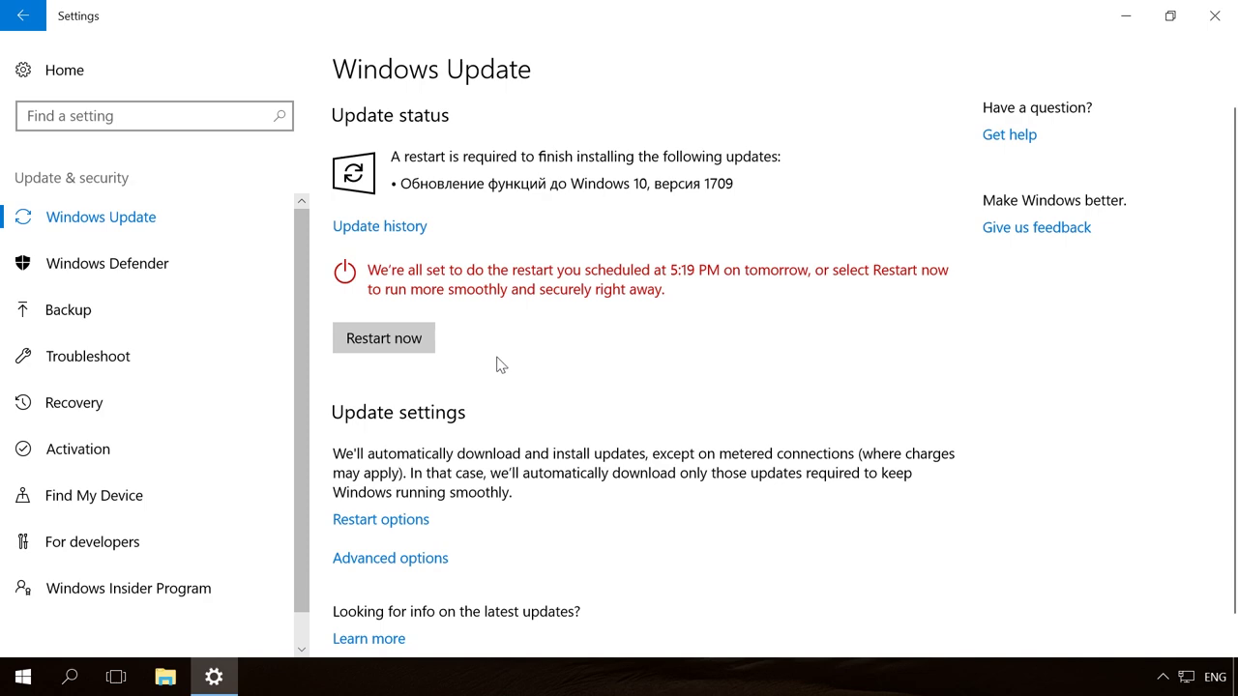
Step: Open the update history, collapse the feature and quality updates, and expand the driver updates
click(401, 230)
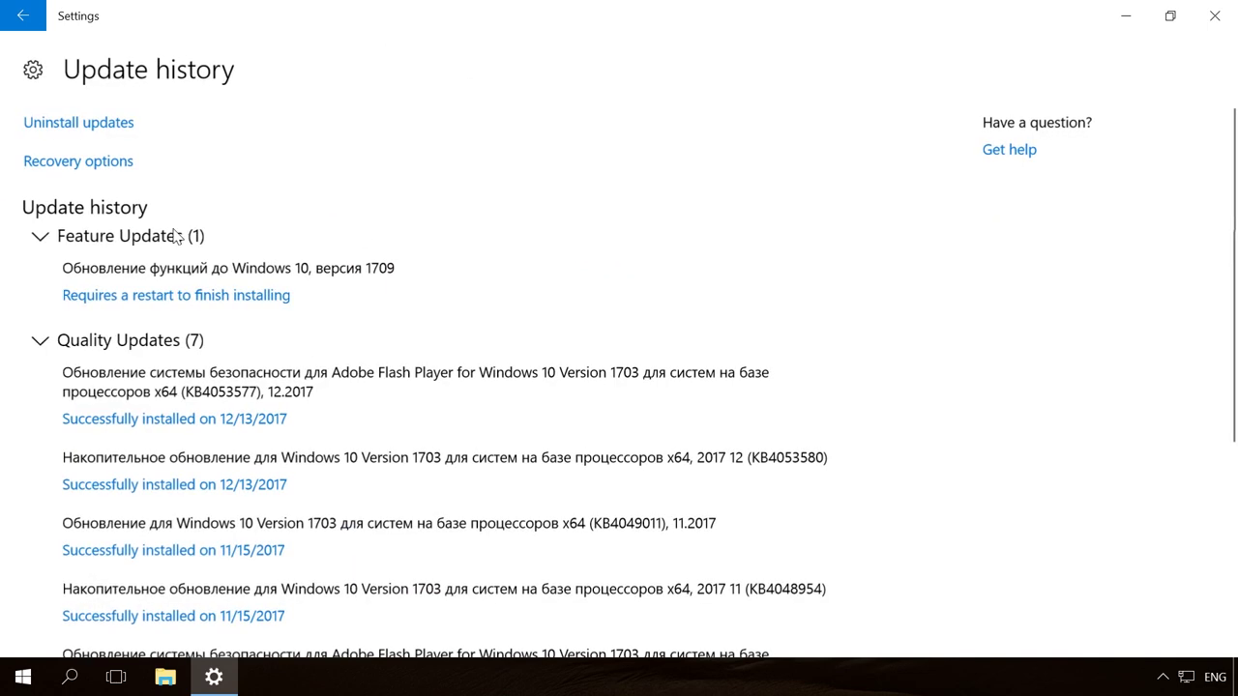
click(40, 236)
click(39, 274)
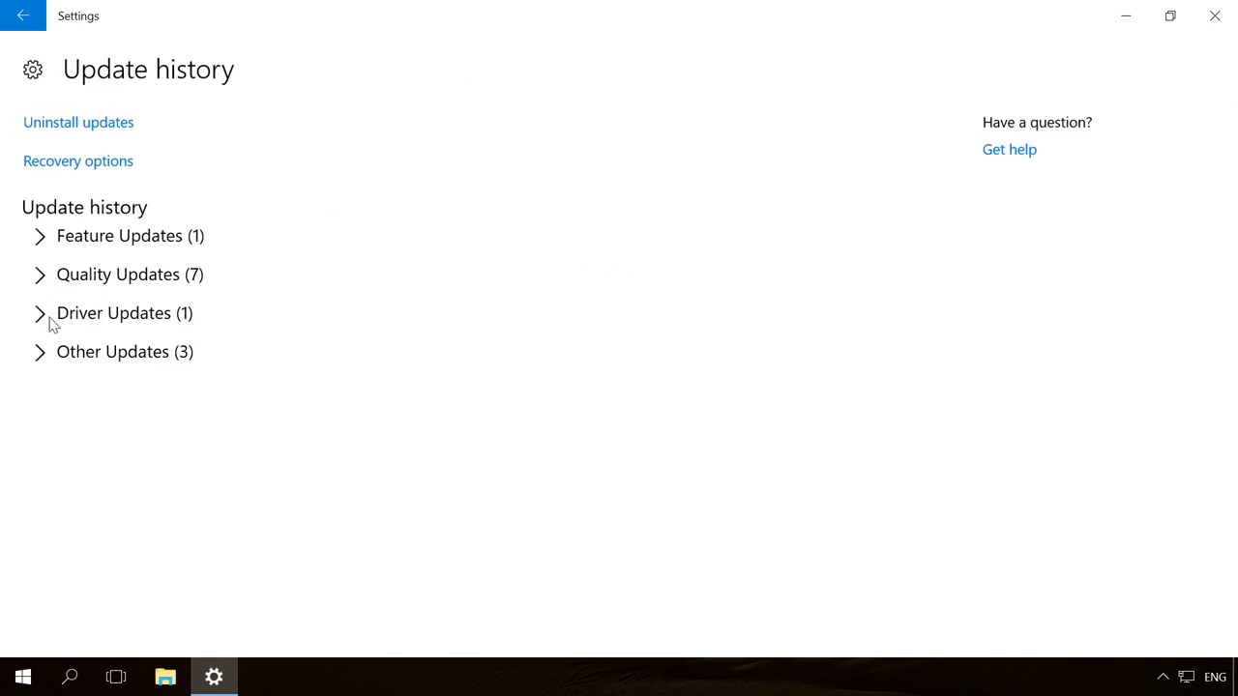
click(39, 317)
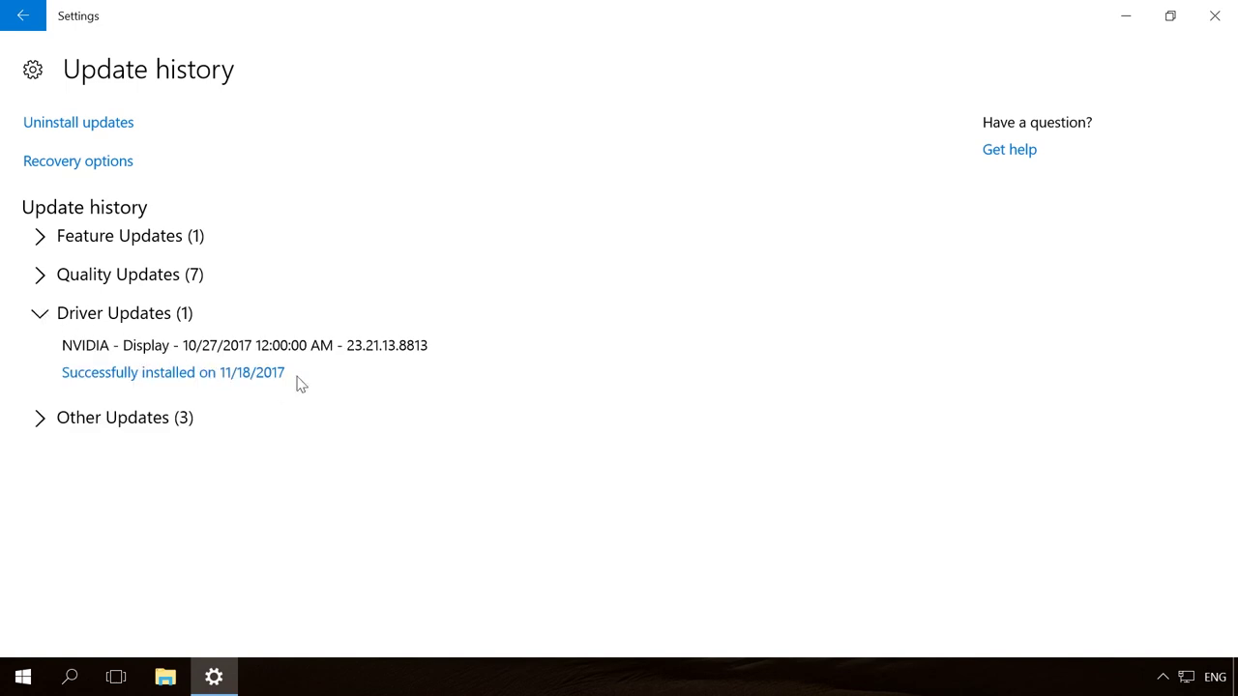
Step: Open the list of removable updates and select a Microsoft Publisher 2013 update (KB2880999)
click(108, 124)
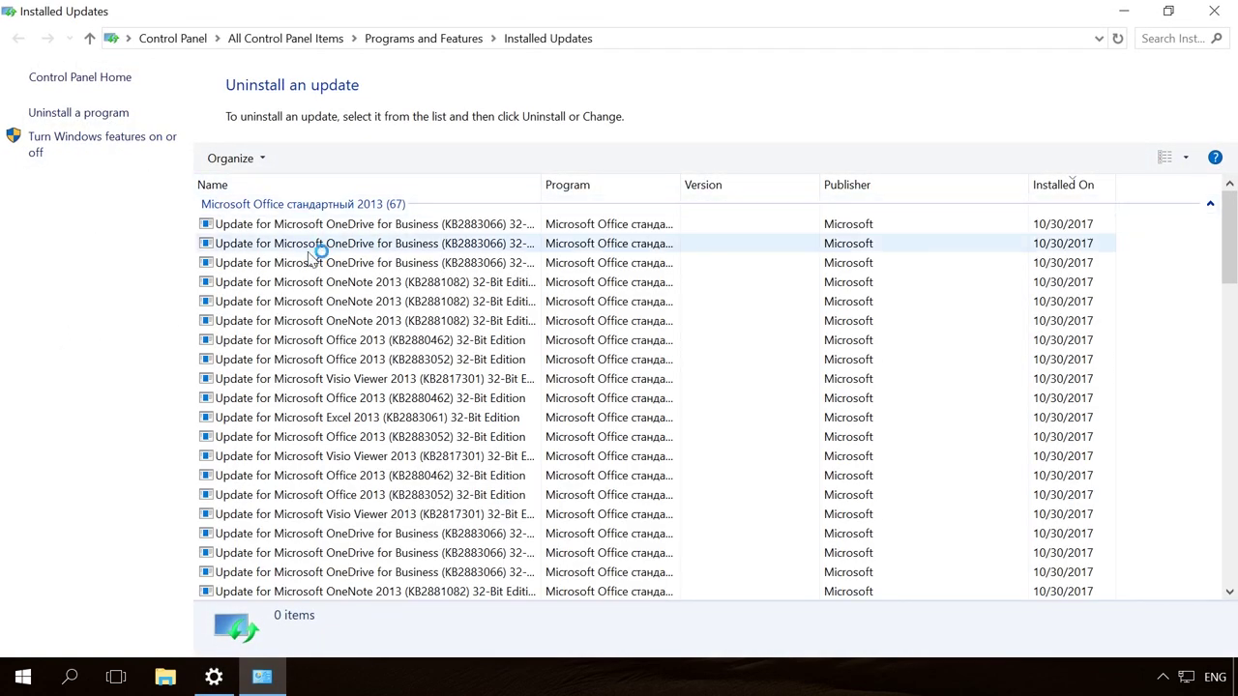
scroll(314, 263, down, 8)
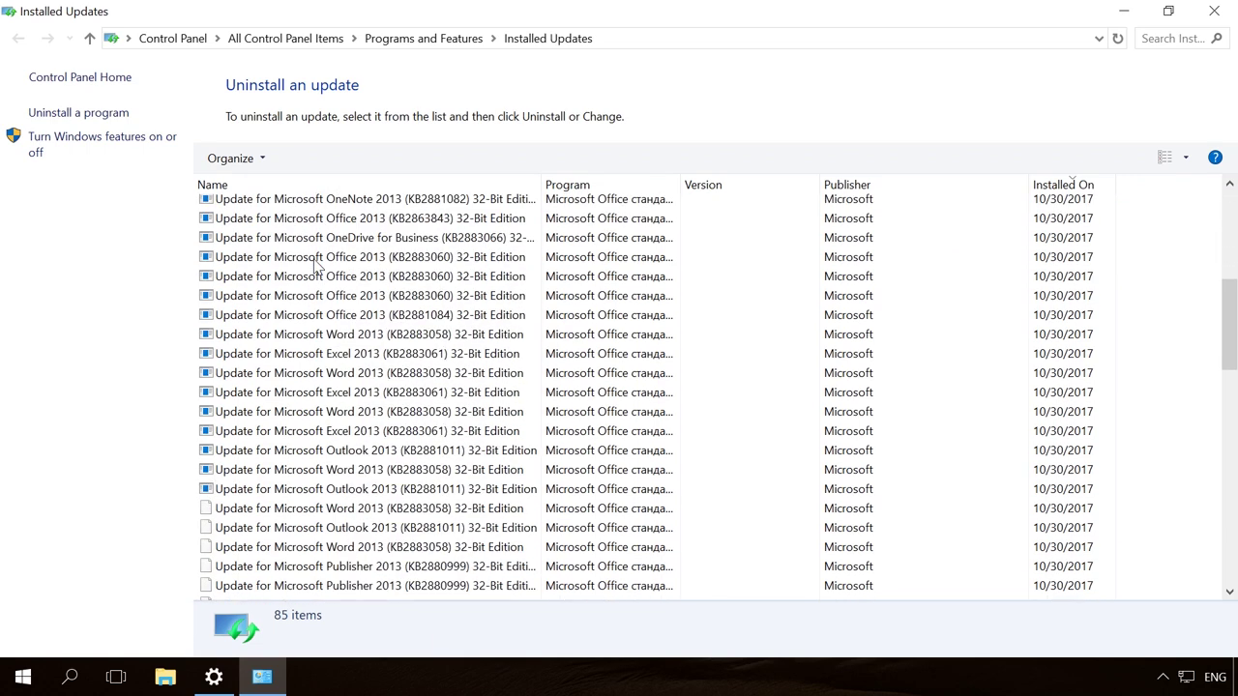
scroll(315, 266, down, 5)
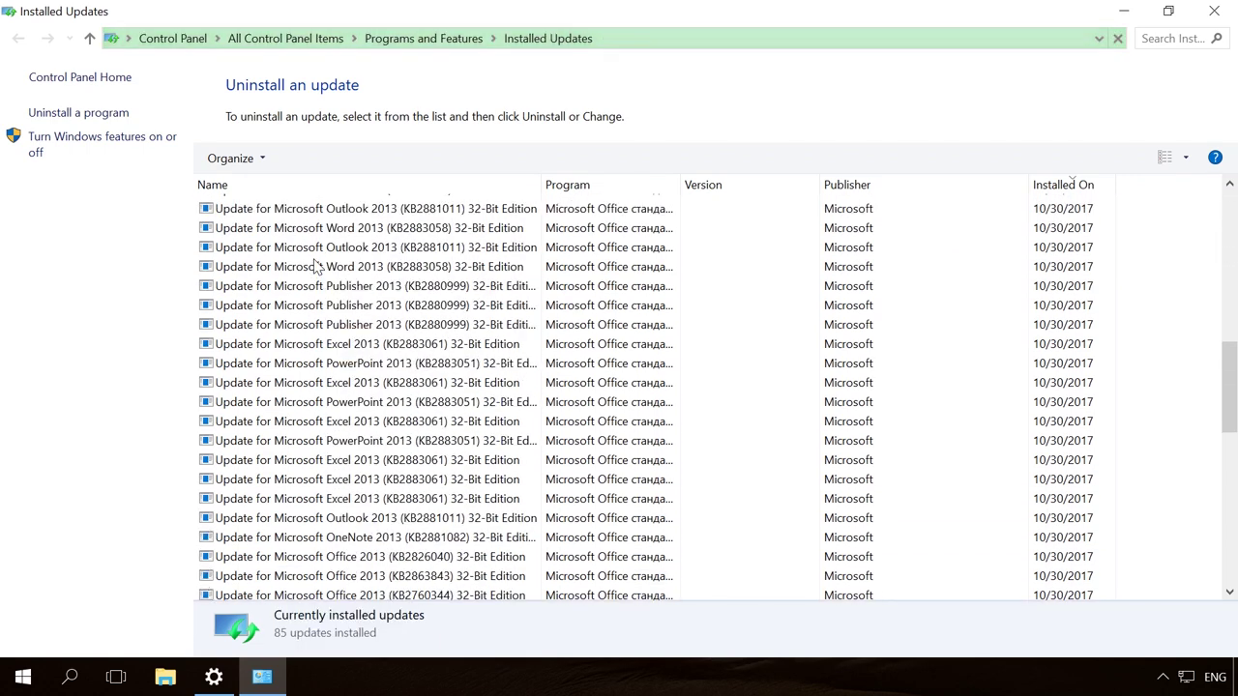
right_click(314, 266)
click(315, 324)
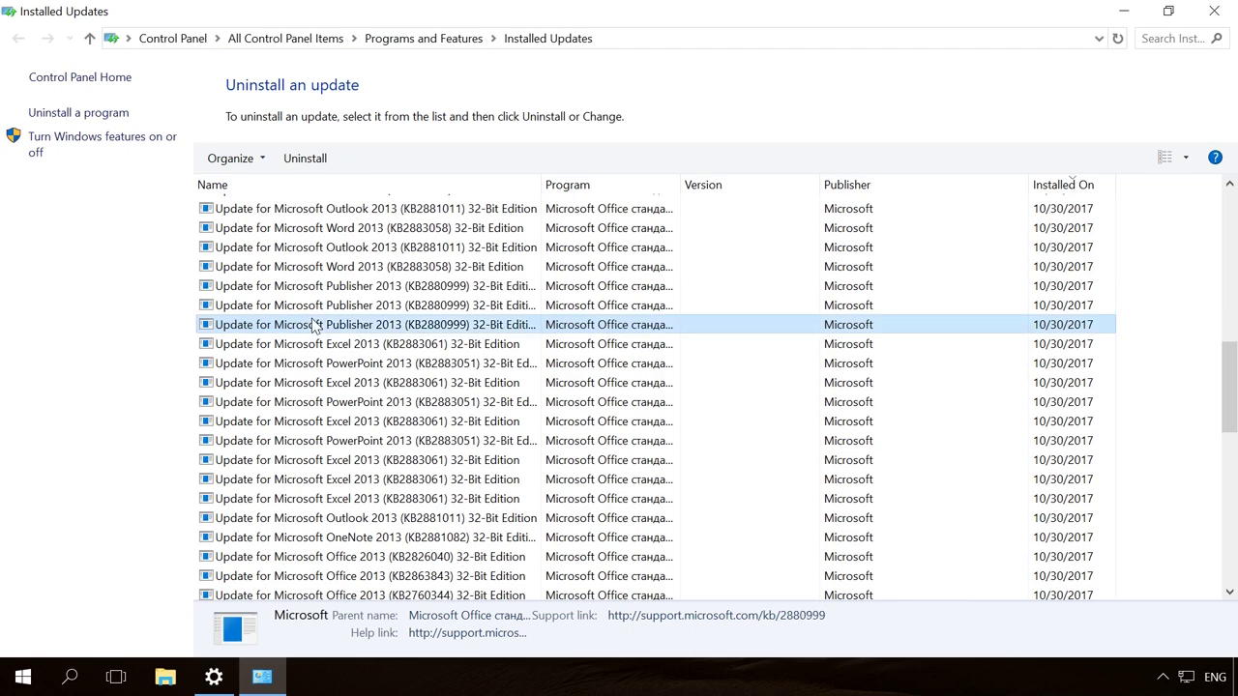
Step: Show the uninstall option for an Office 2010 update (KB2413186) in the PowerPoint 2010 group, and close the list without uninstalling
scroll(314, 326, down, 5)
scroll(315, 326, down, 5)
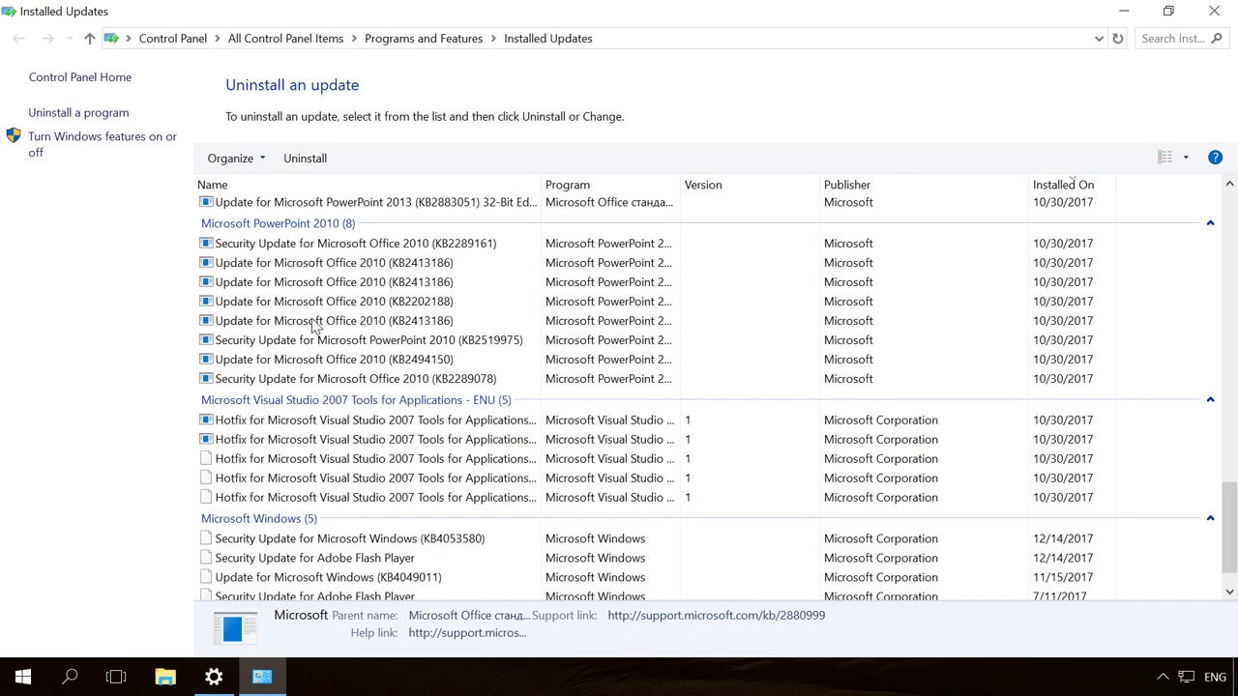
right_click(314, 322)
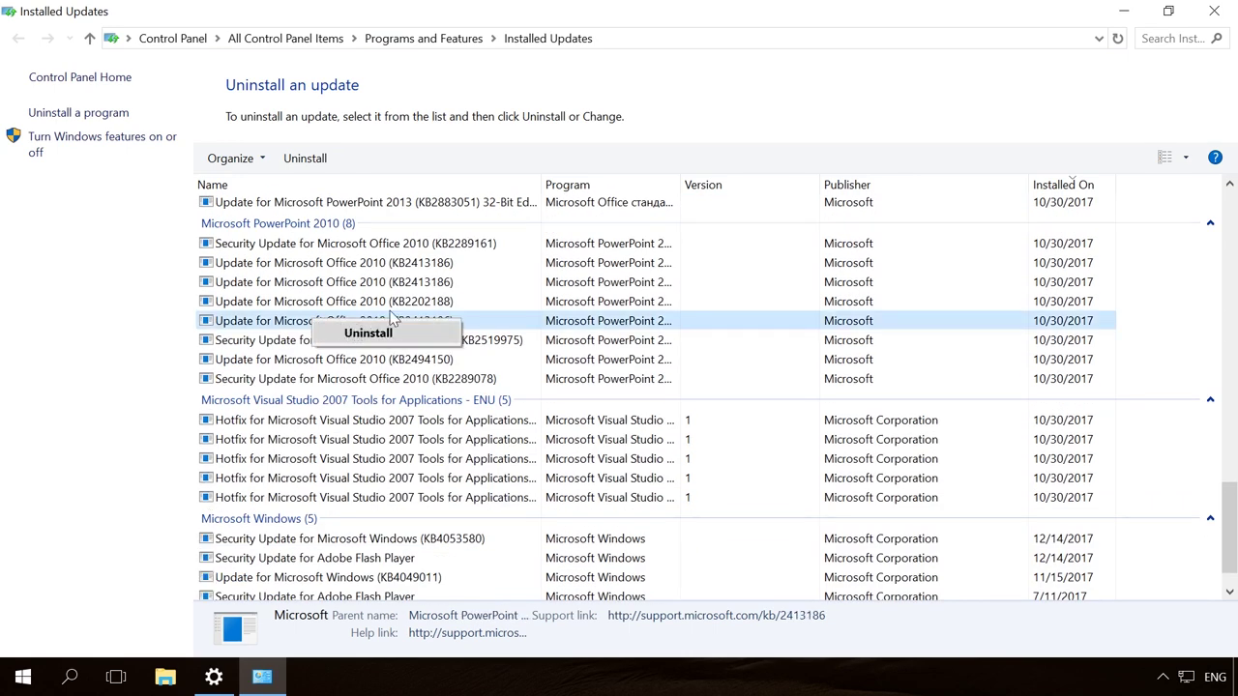
click(1214, 11)
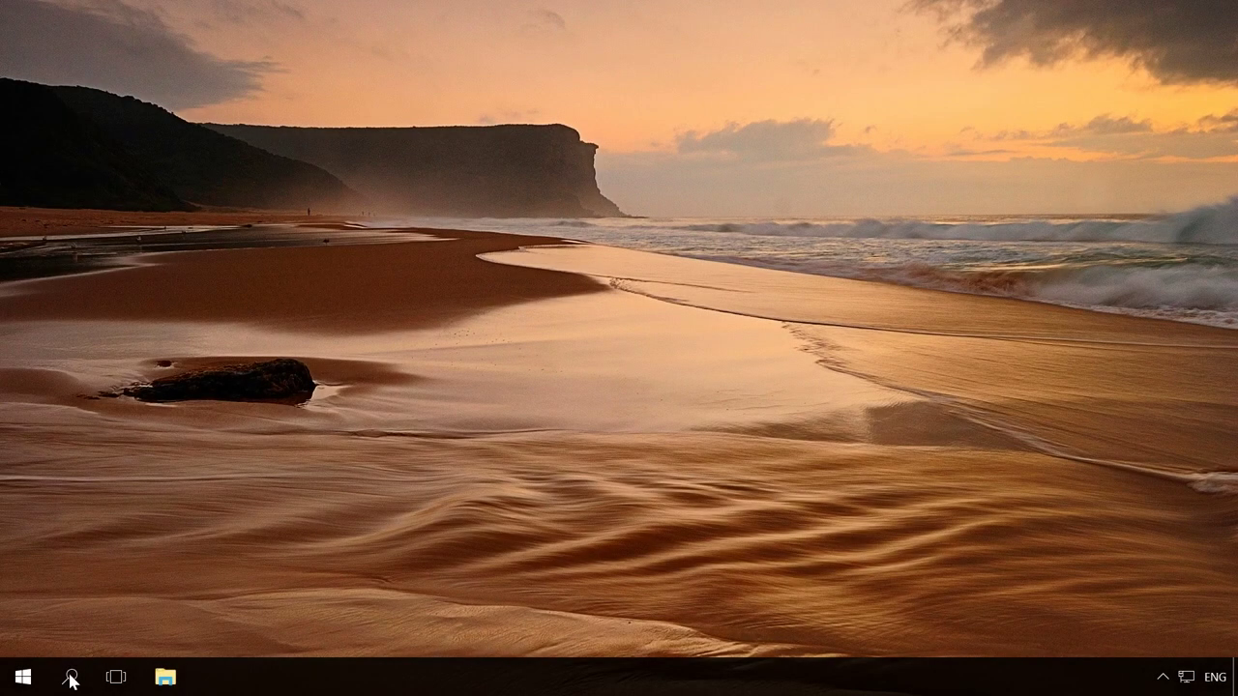
Step: Search Windows for "nvi", launch GeForce Experience, dismiss the release highlights and show its drivers page
click(70, 677)
text(nvi)
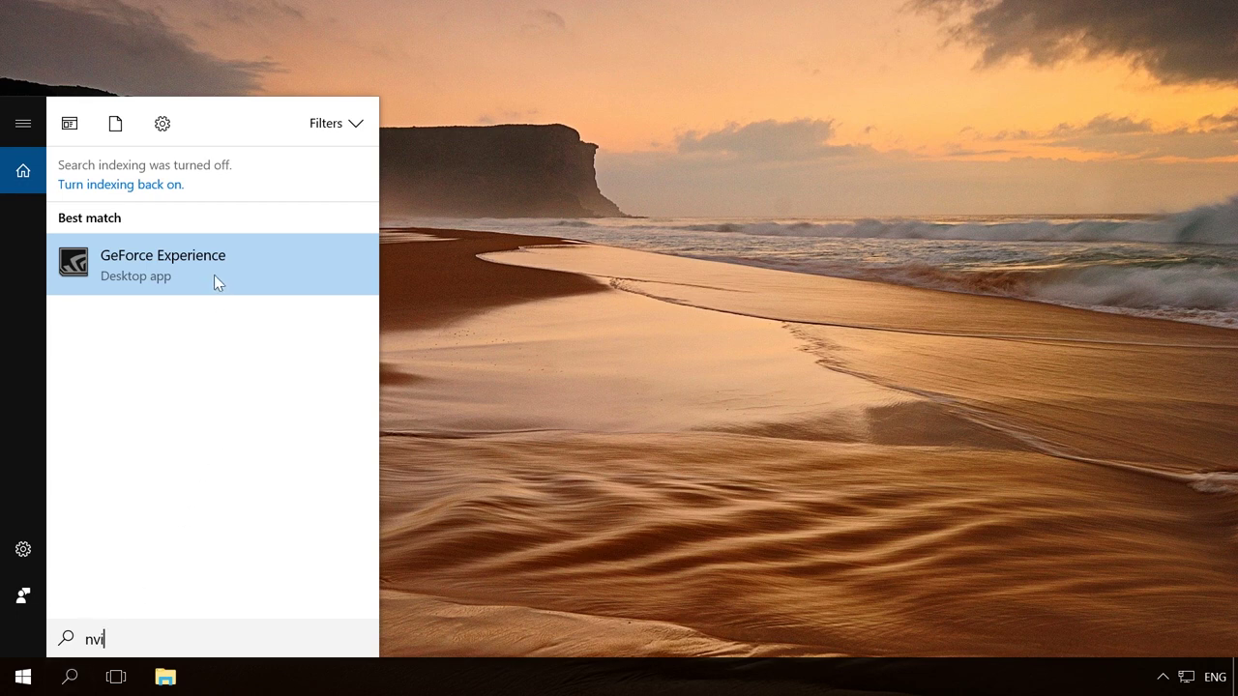
click(215, 276)
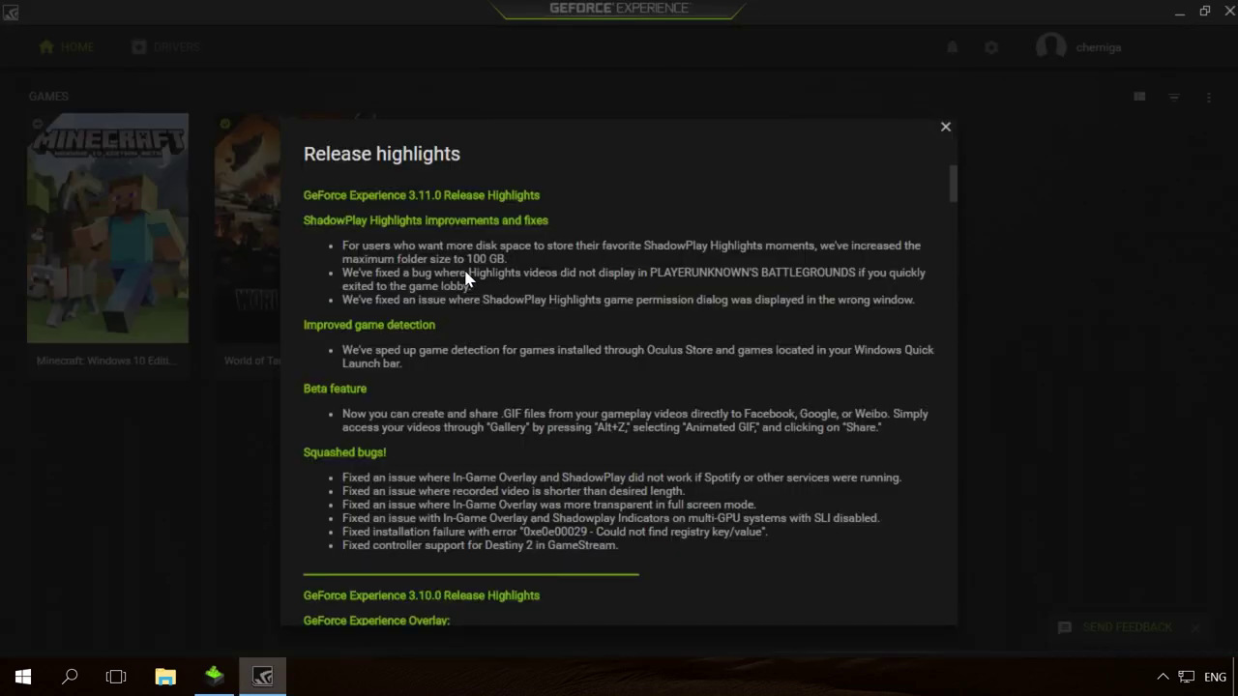
click(945, 128)
click(173, 49)
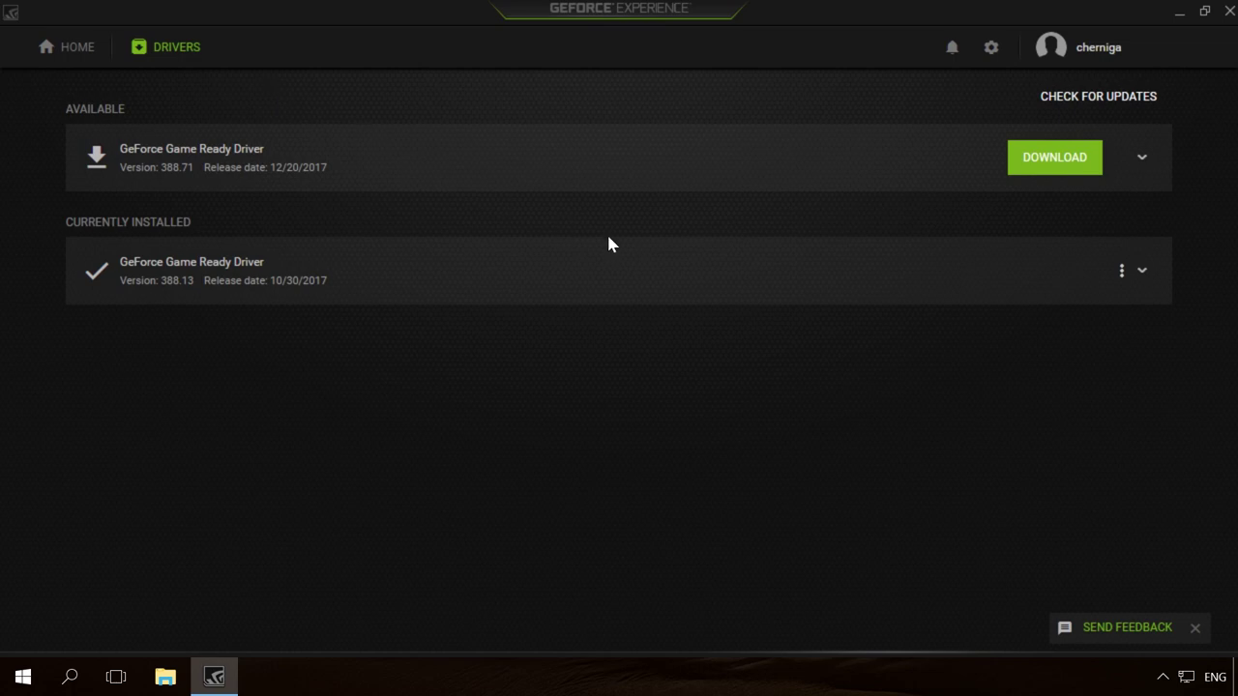
Step: Check the details of the installed and available GeForce Game Ready drivers, and start downloading version 388.71
click(1138, 272)
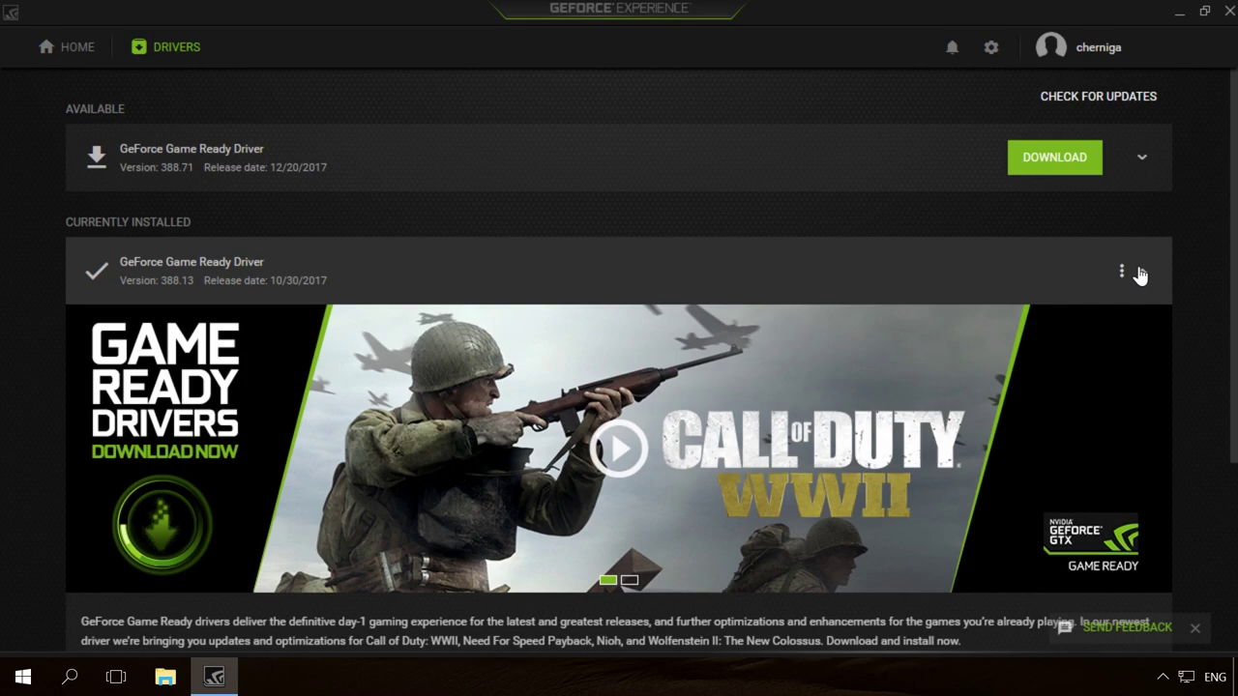
click(1140, 276)
click(1141, 157)
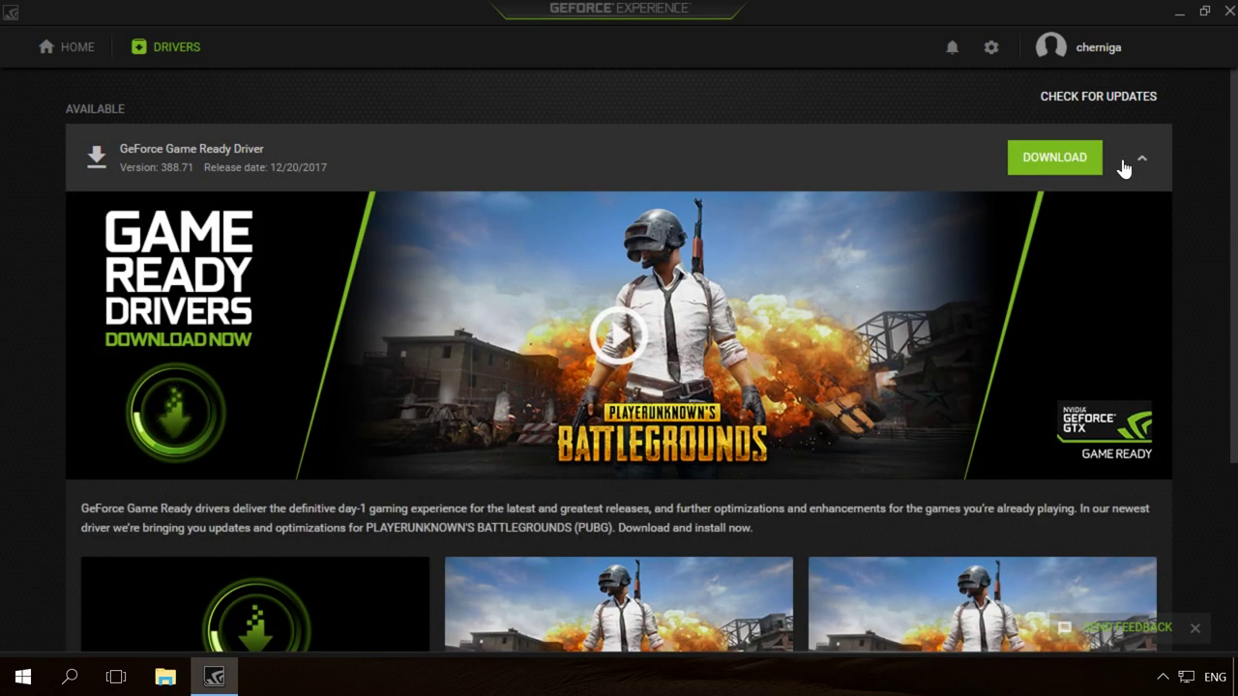
click(1060, 167)
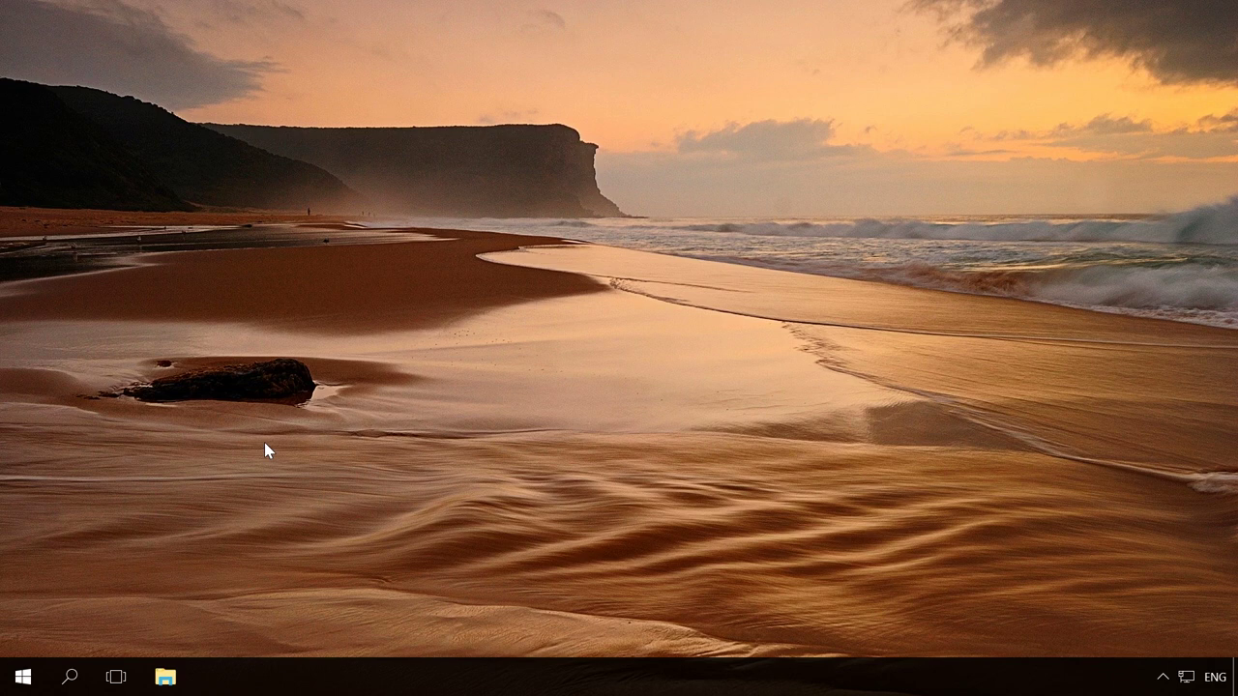
Step: Open Device Manager and maximize its window
right_click(21, 677)
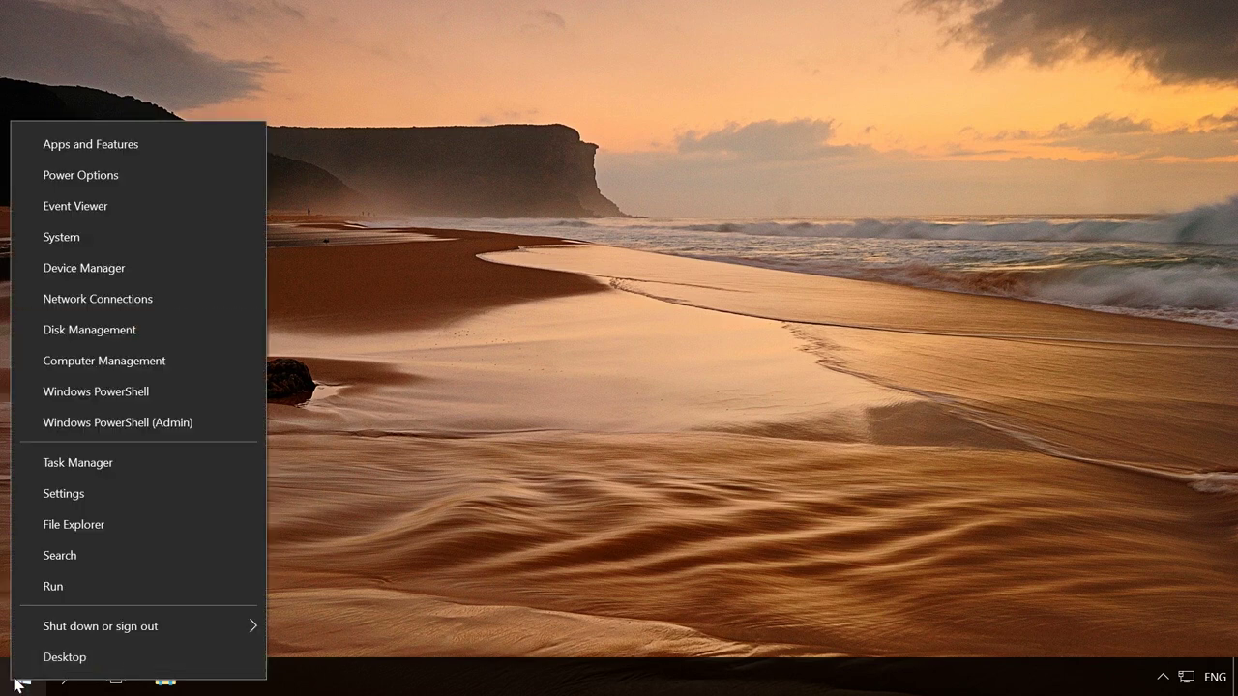
click(121, 274)
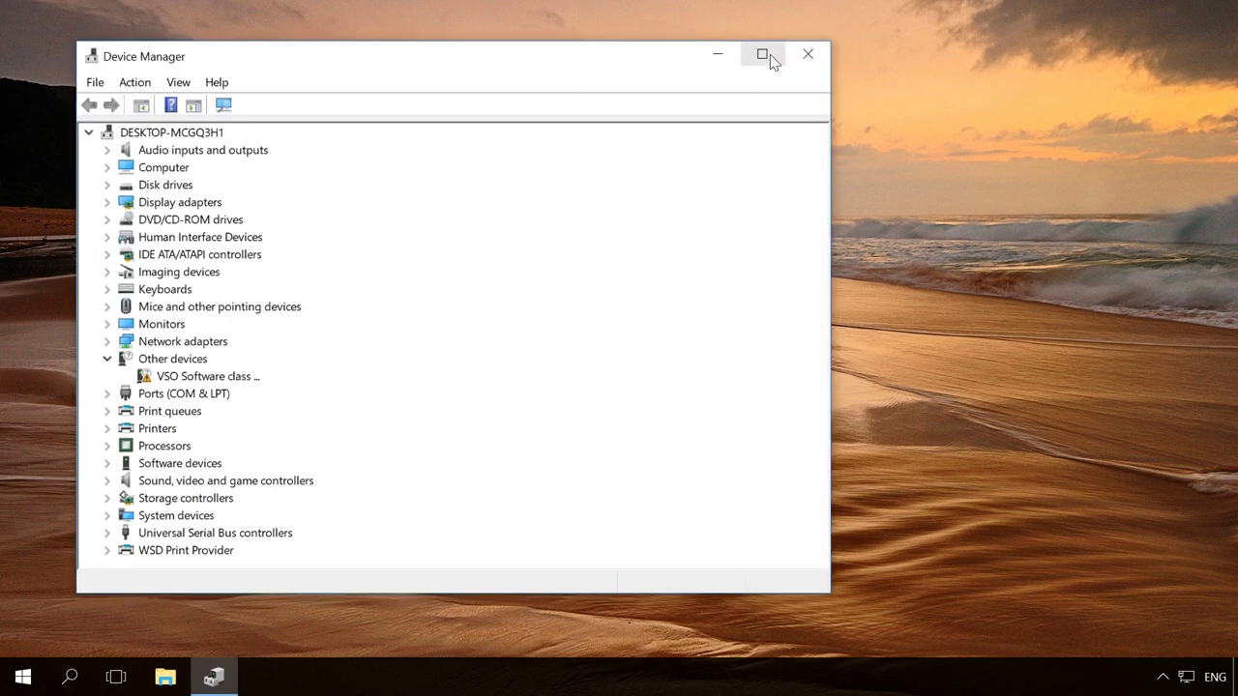
click(764, 54)
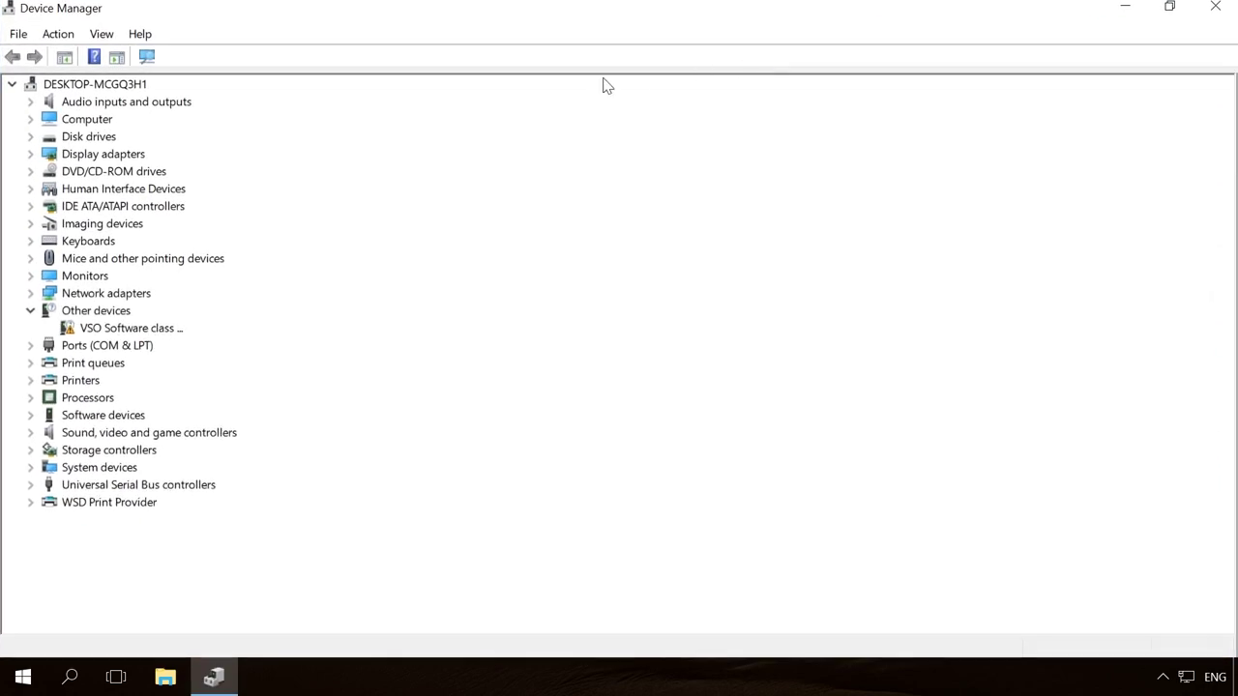
Step: Open the properties of the NVIDIA GeForce GT 440 display adapter and show its driver information
click(30, 154)
right_click(104, 174)
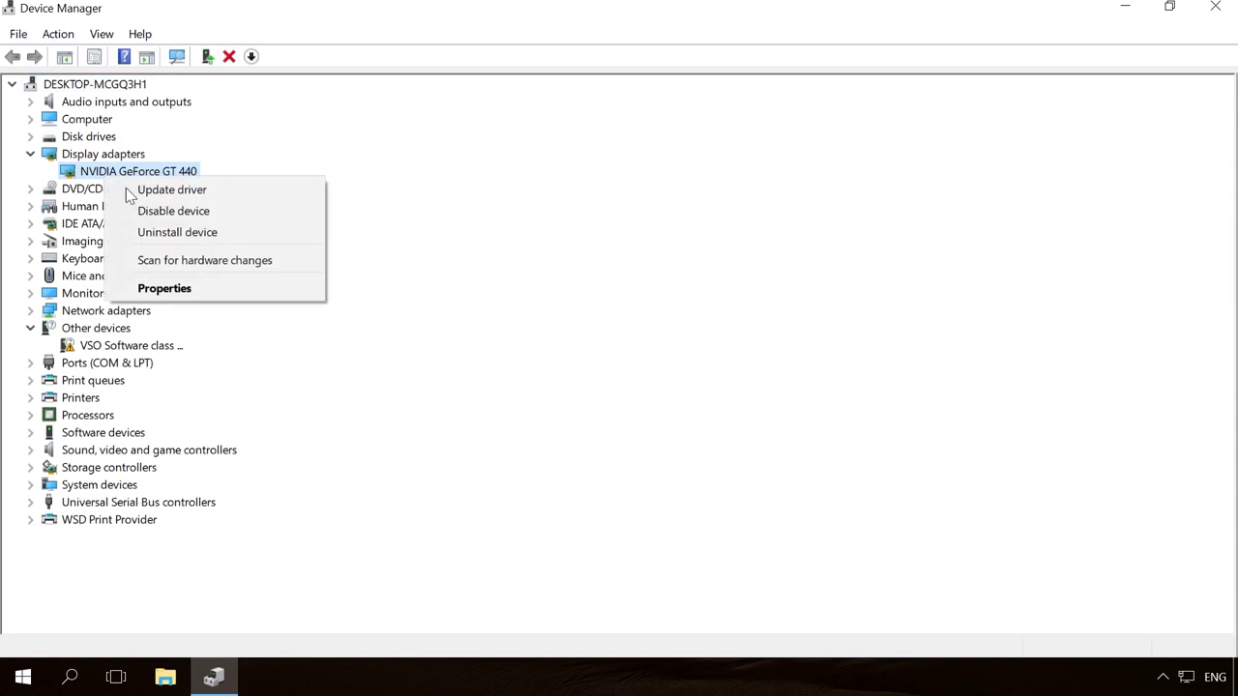
click(164, 288)
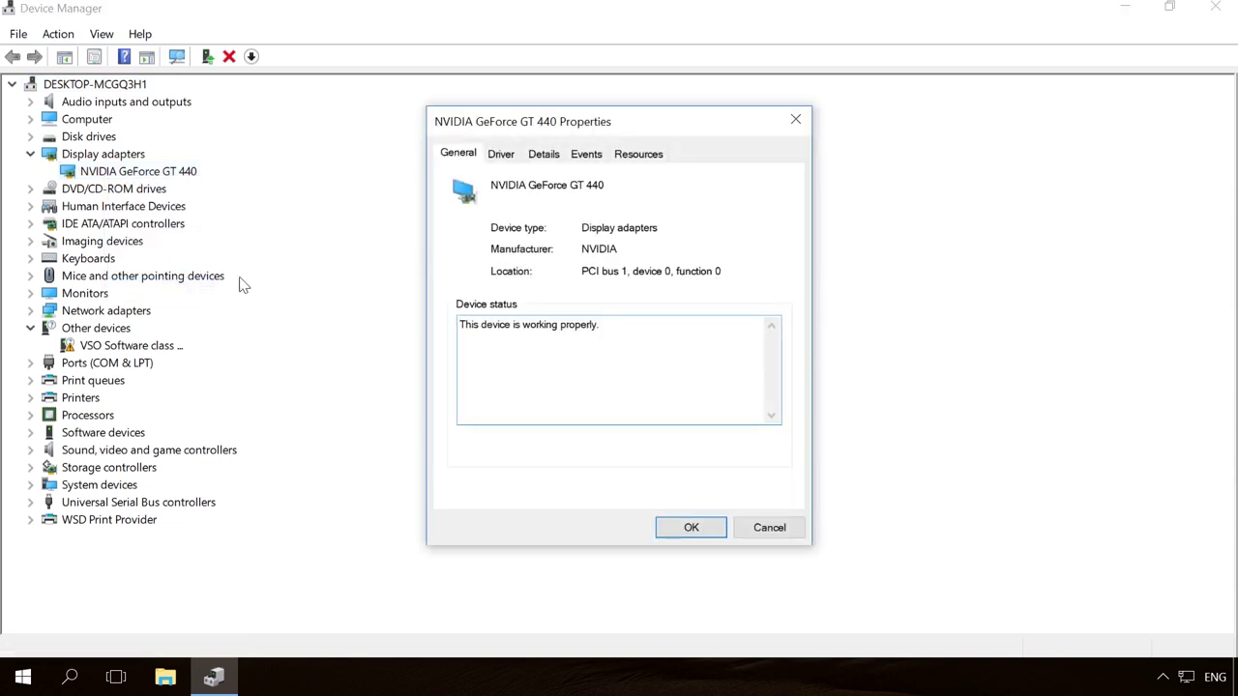
drag(504, 129, 455, 127)
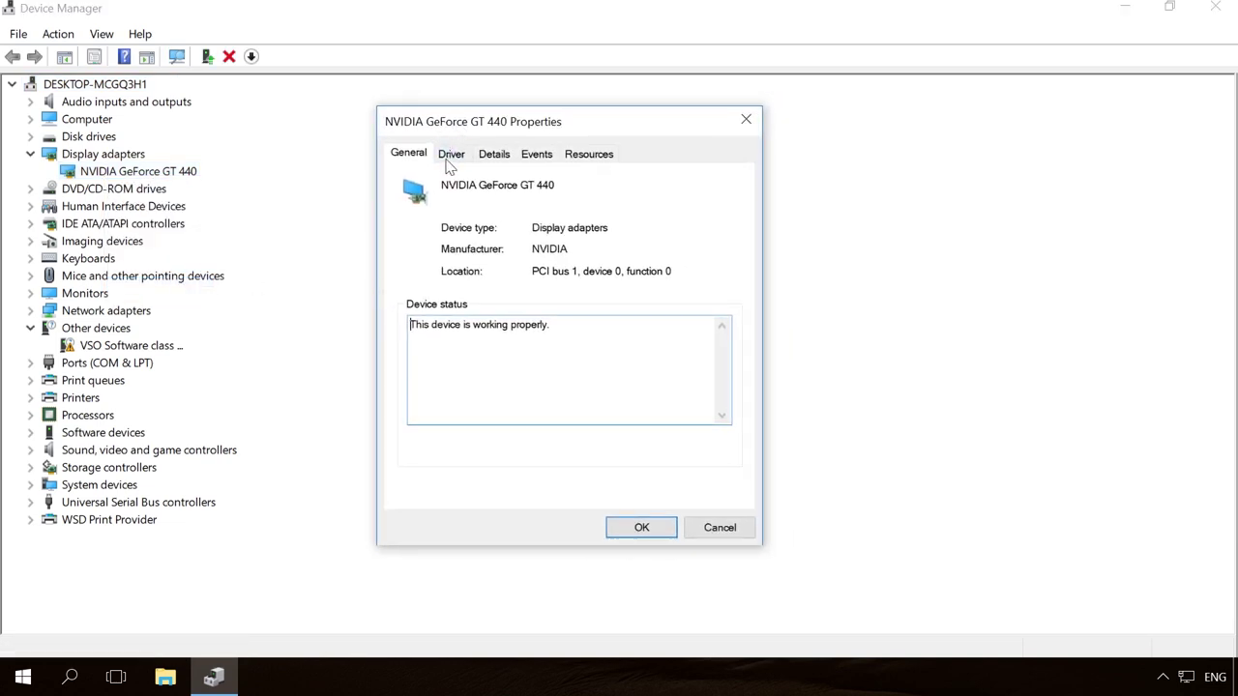
click(451, 159)
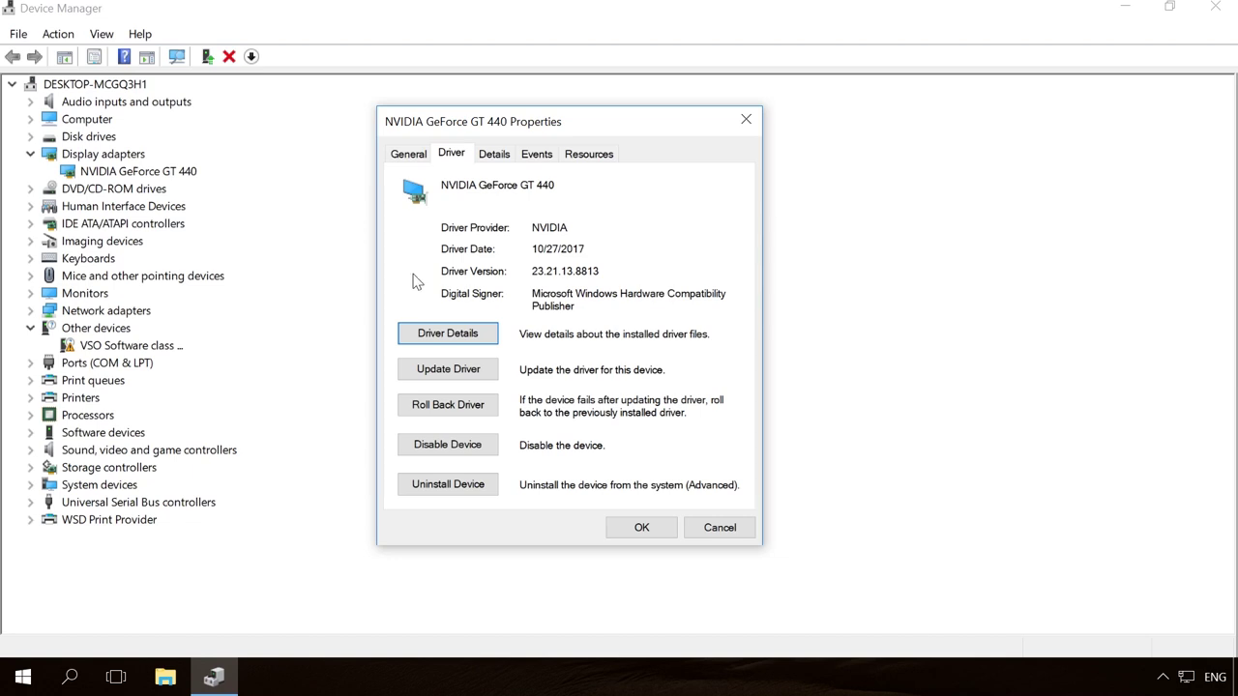
Step: Start a driver update for the NVIDIA GeForce GT 440 and search automatically for updated driver software
click(462, 375)
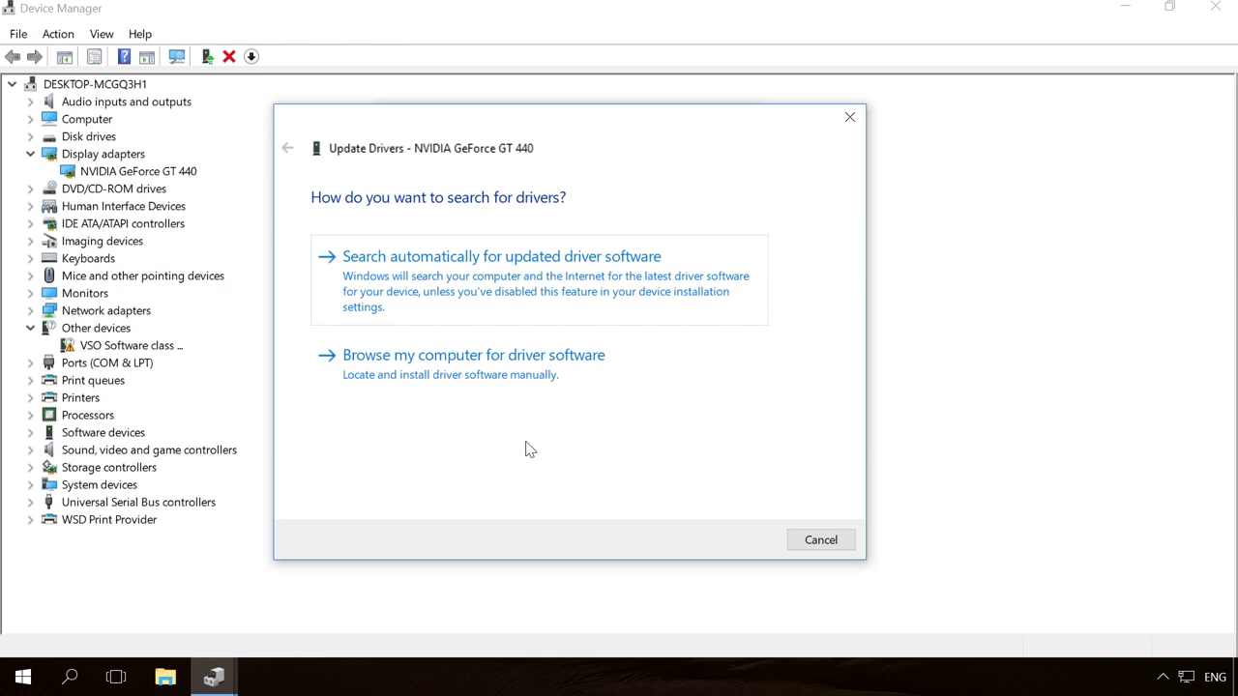
click(850, 118)
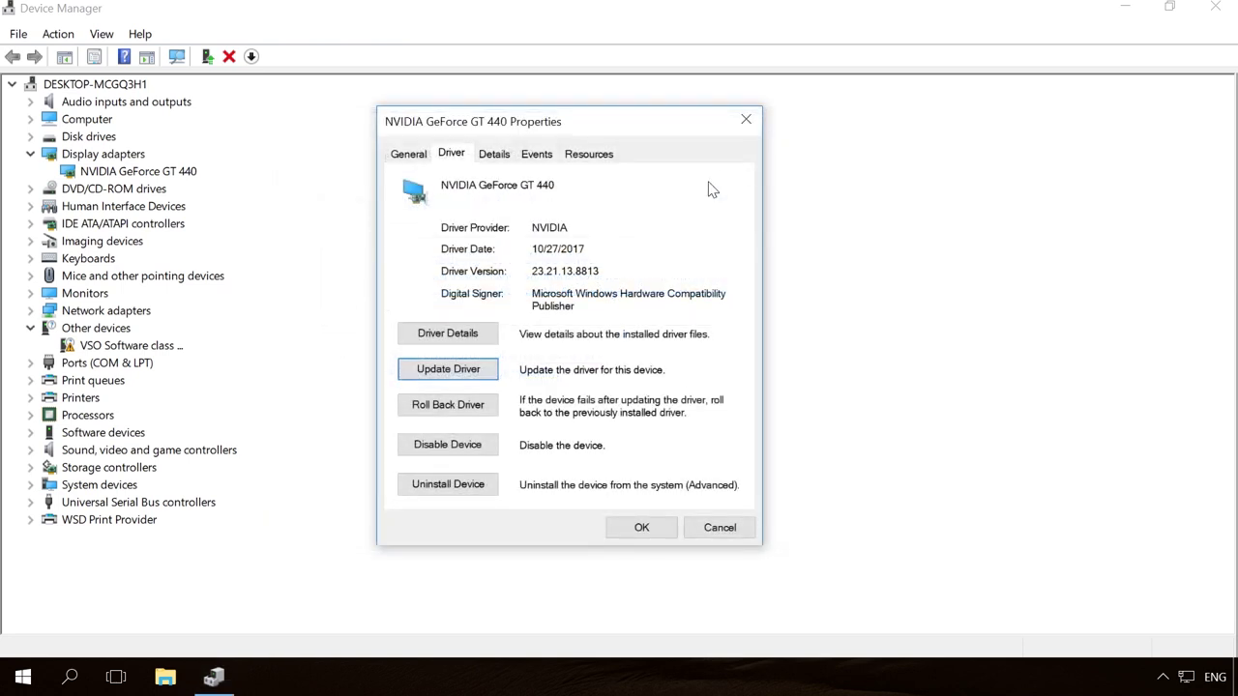
click(459, 373)
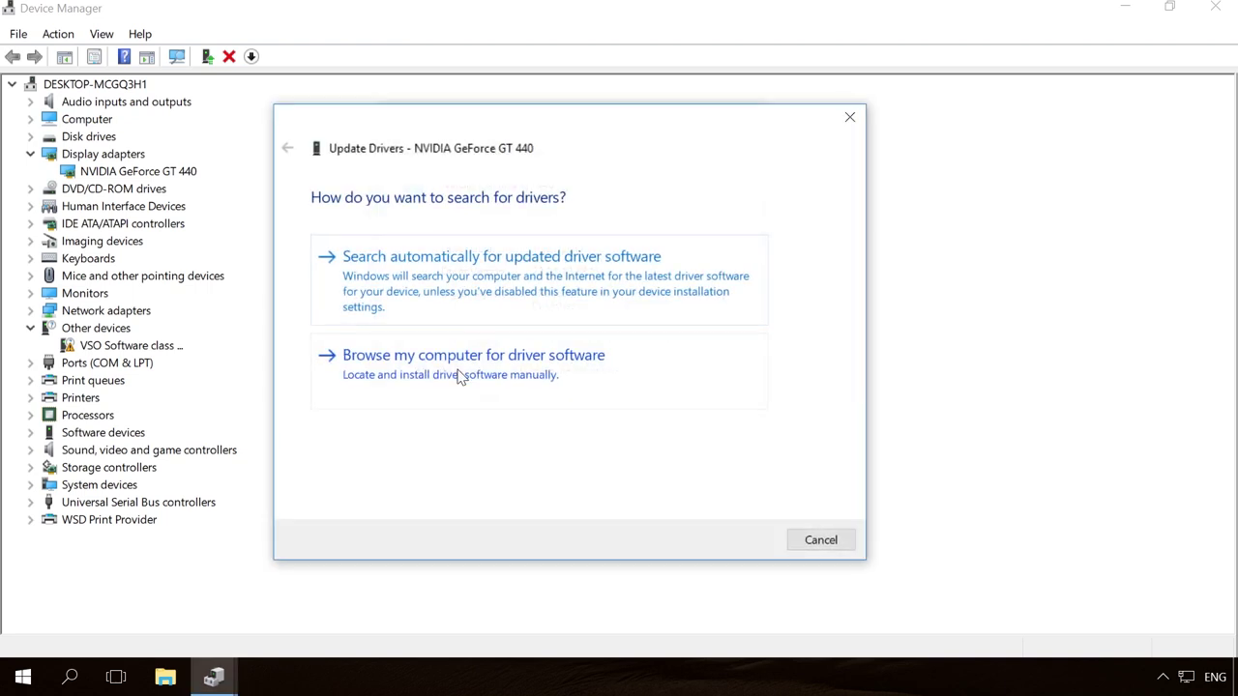
click(465, 296)
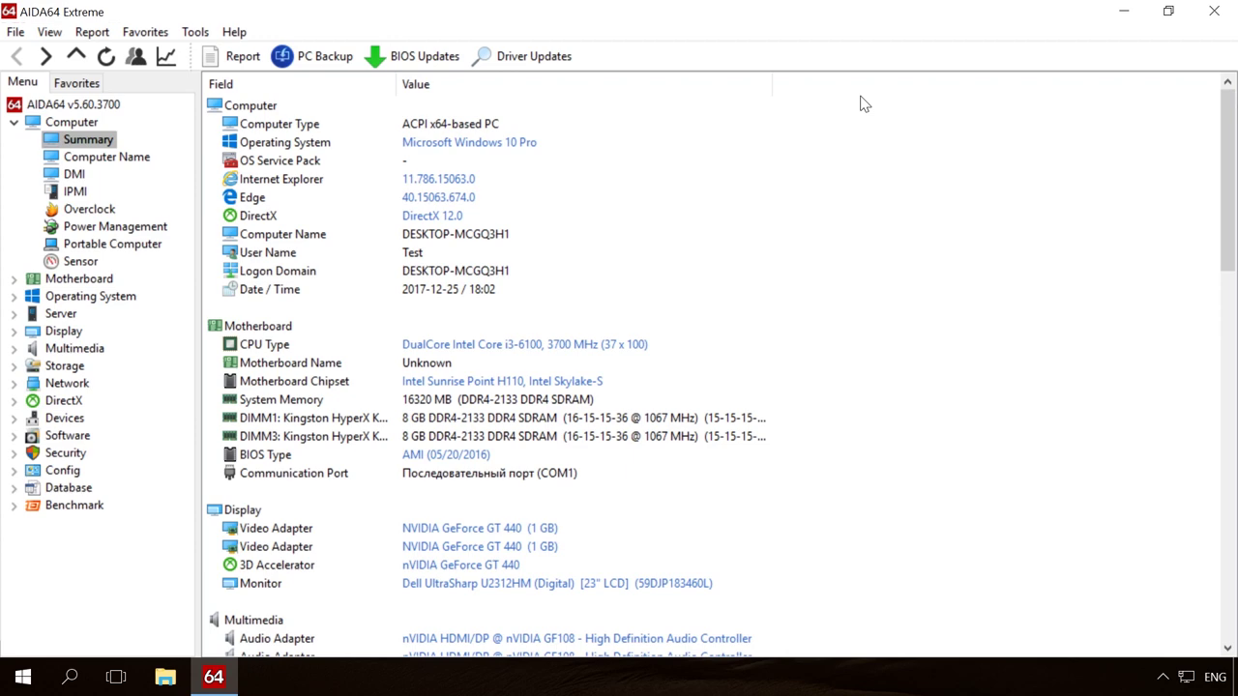
Step: Review the computer's hardware summary in AIDA64 Extreme, from the motherboard and display to storage, network and peripherals
scroll(864, 103, down, 3)
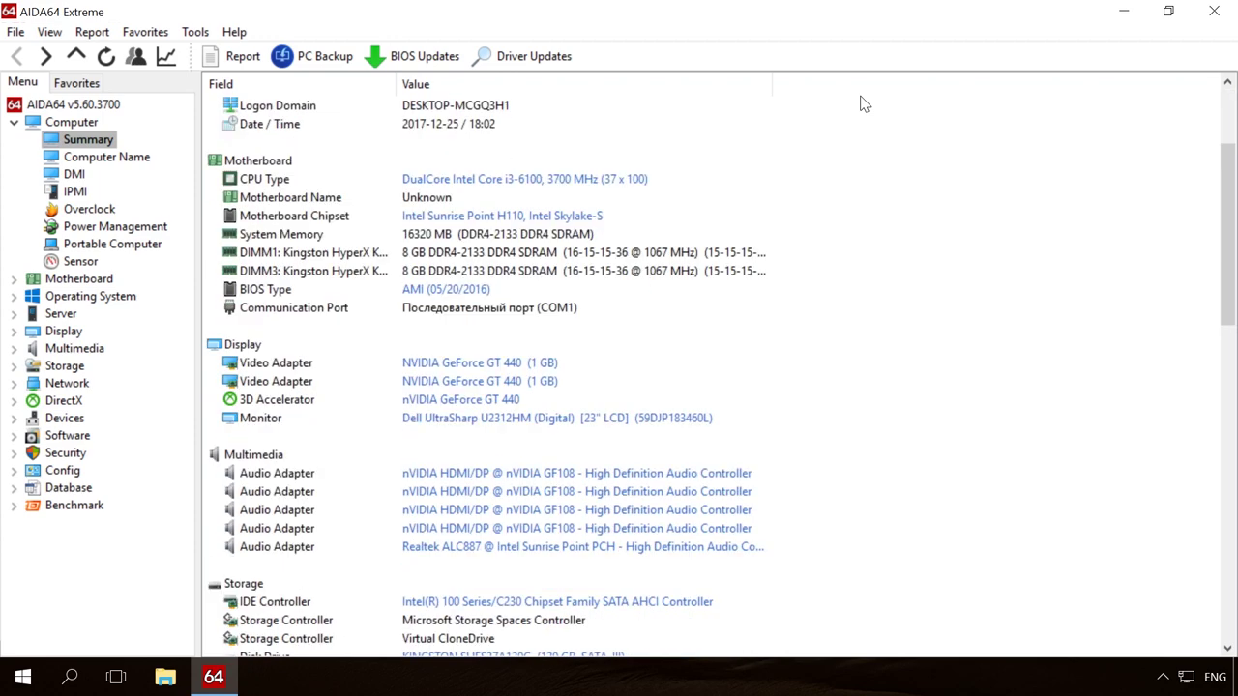
scroll(864, 104, down, 2)
scroll(863, 104, down, 3)
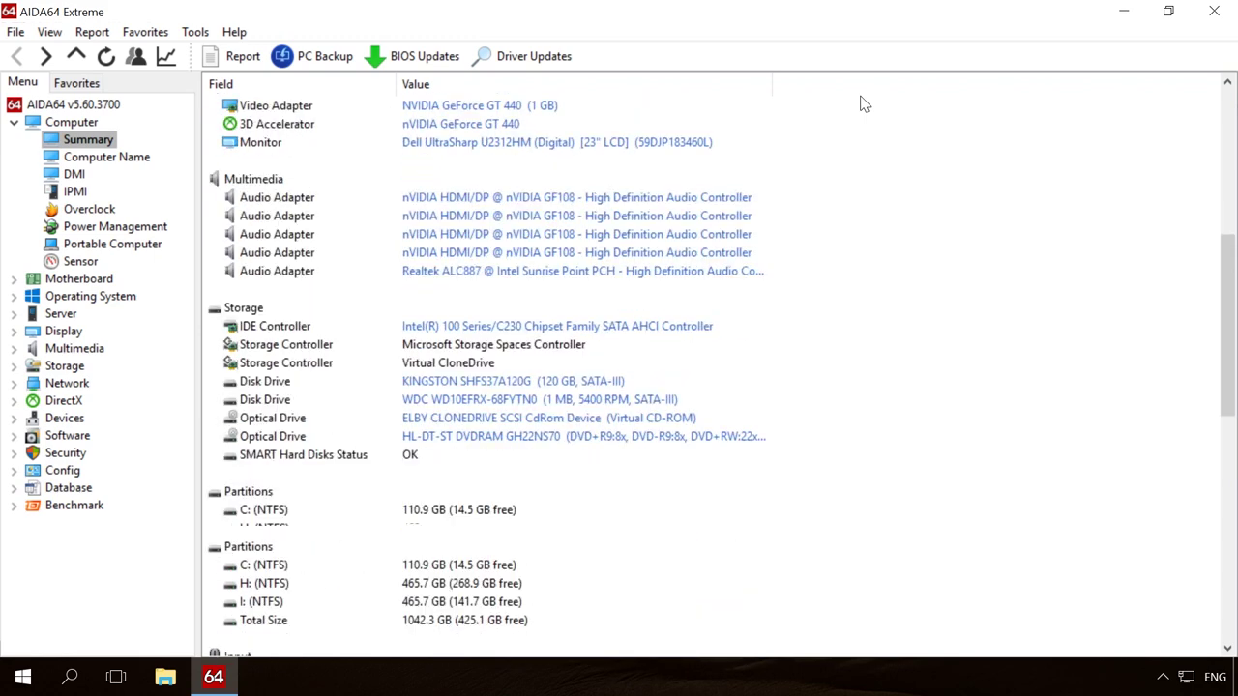
scroll(864, 104, down, 8)
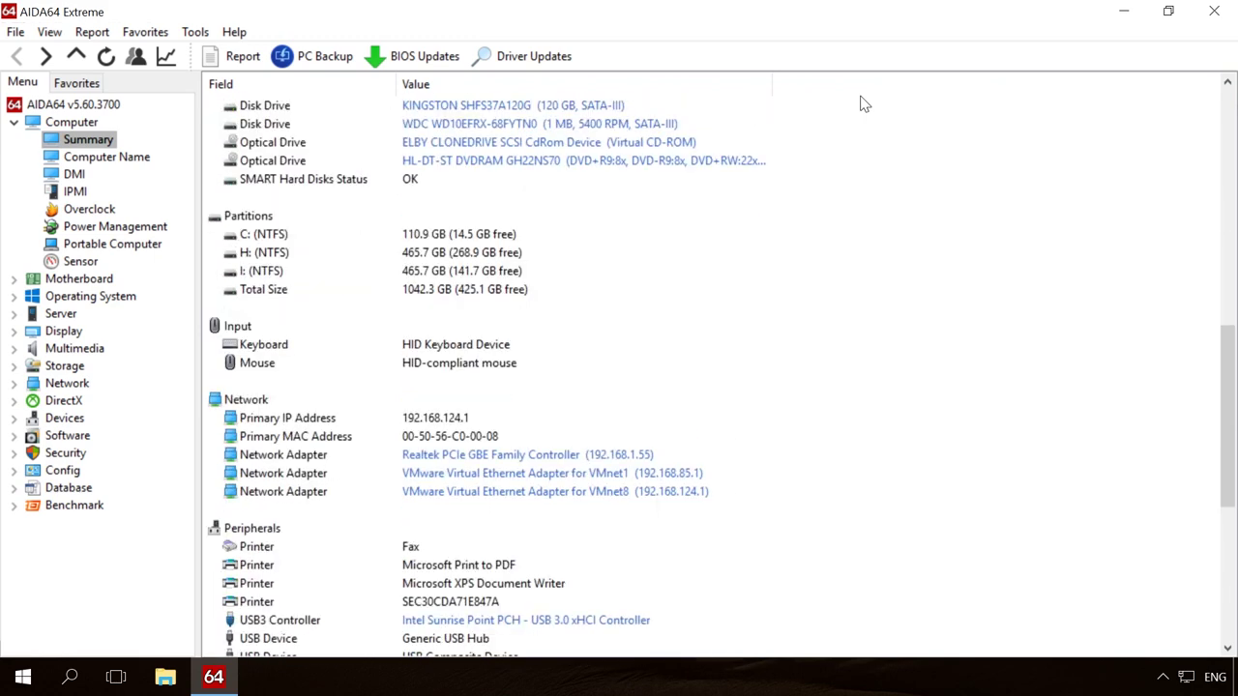
scroll(863, 103, down, 5)
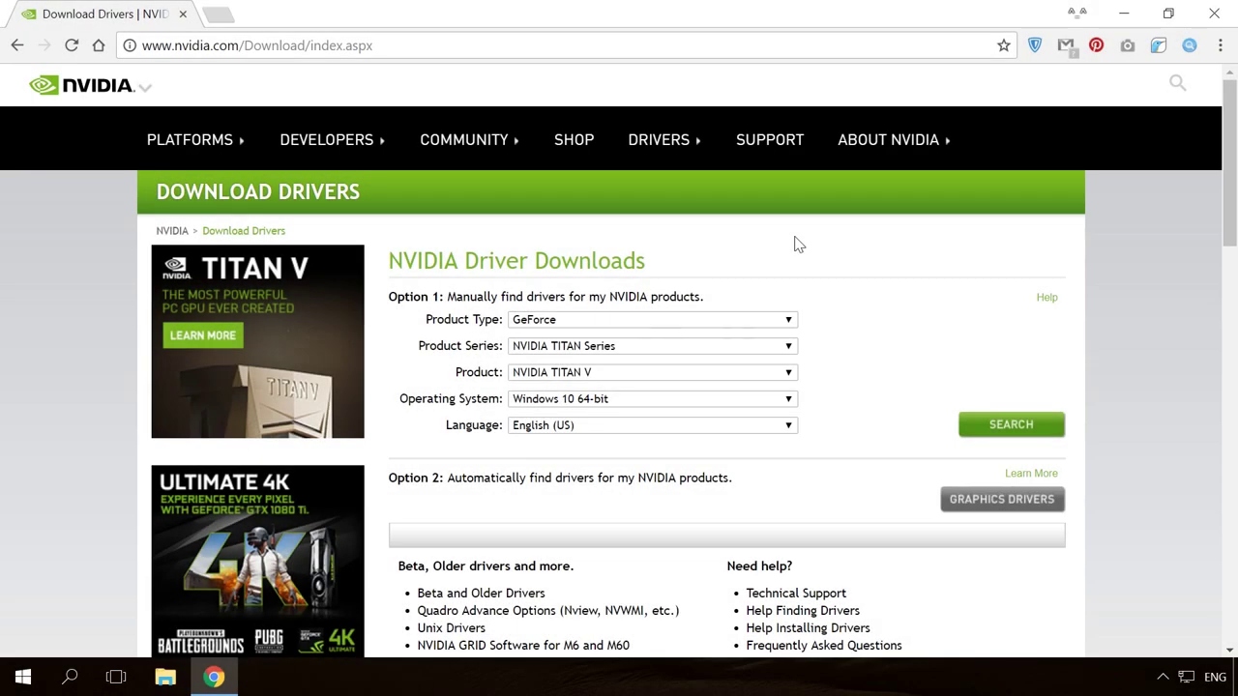
Step: On NVIDIA's driver download page in Chrome, choose the GeForce product type, GeForce 400 Series and GeForce GT 440
click(691, 320)
click(690, 320)
click(643, 349)
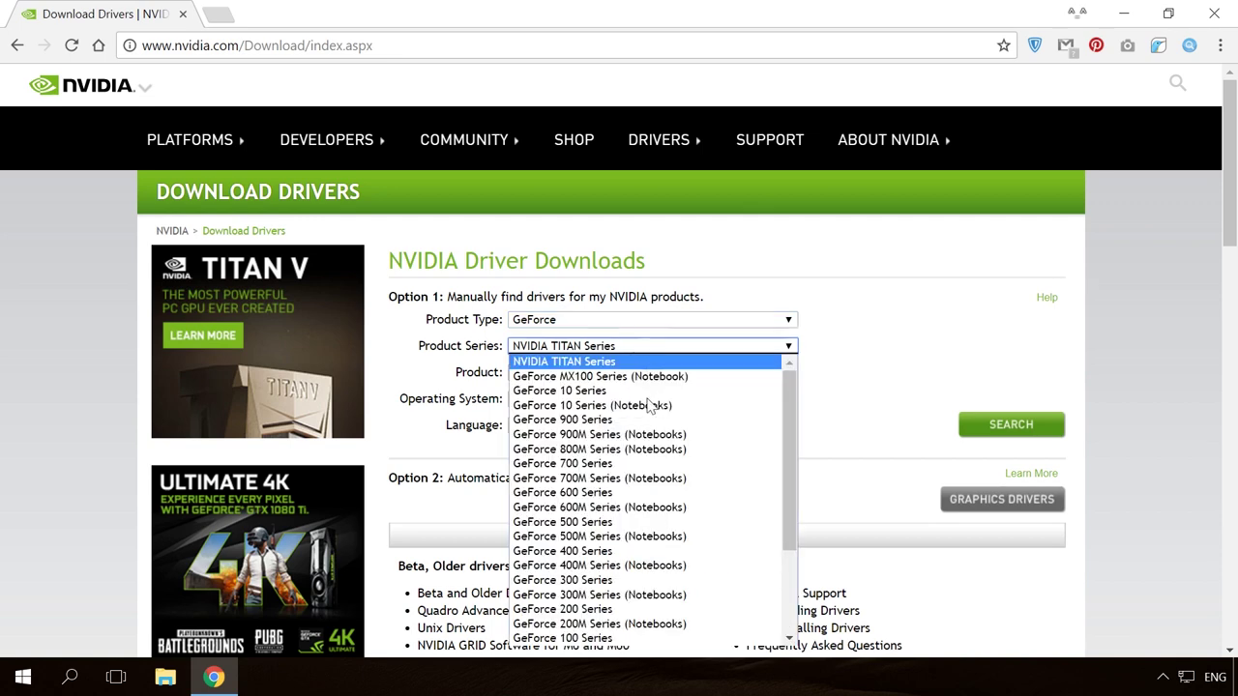
click(594, 556)
click(610, 375)
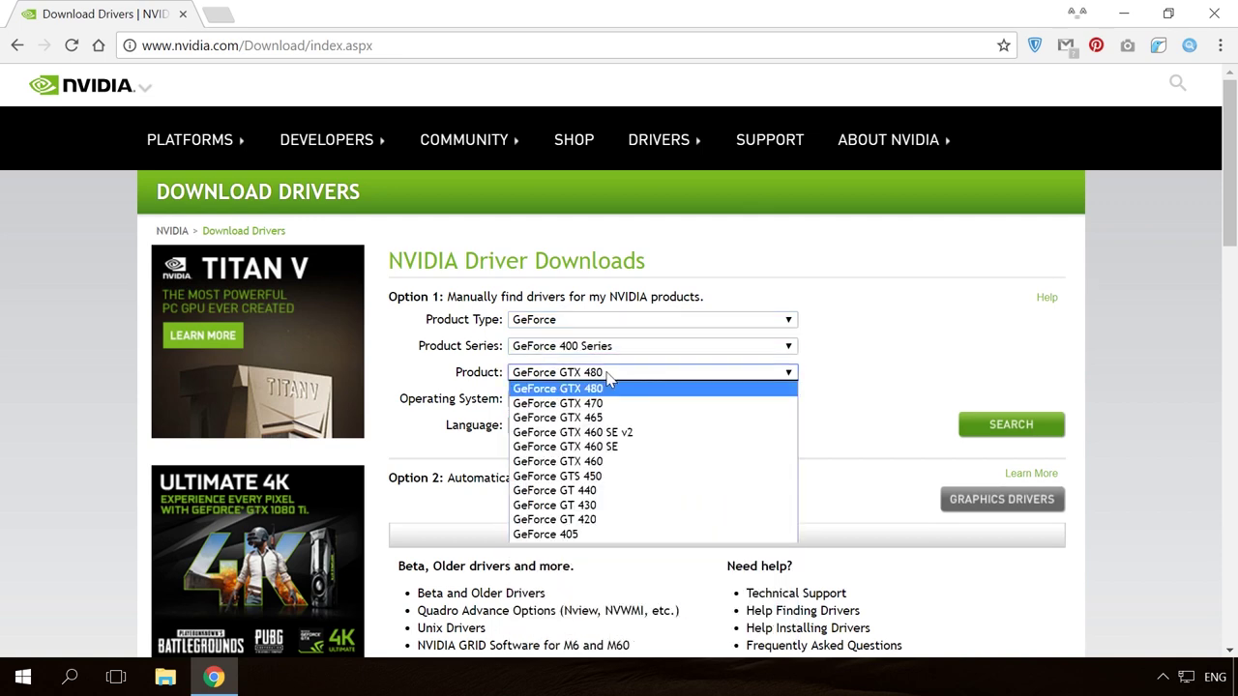
click(593, 490)
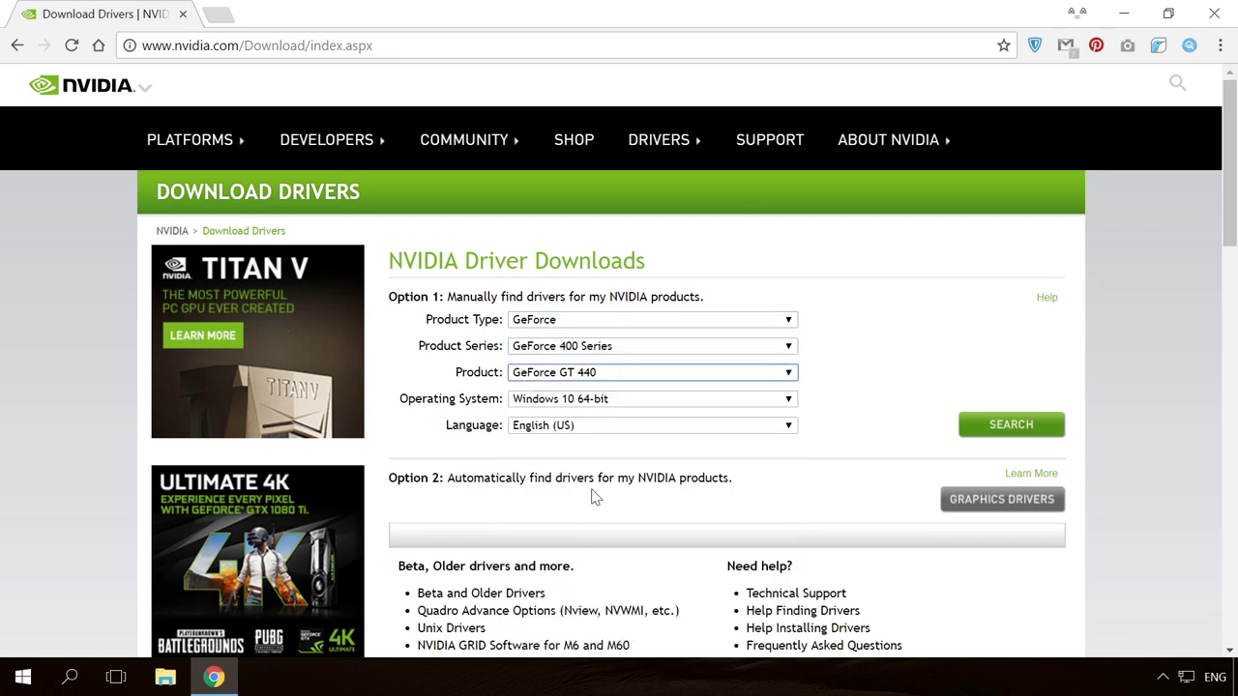
Step: Check the operating system and language choices, keep Windows 10 64-bit and English (US), and search for the driver
click(630, 402)
click(630, 402)
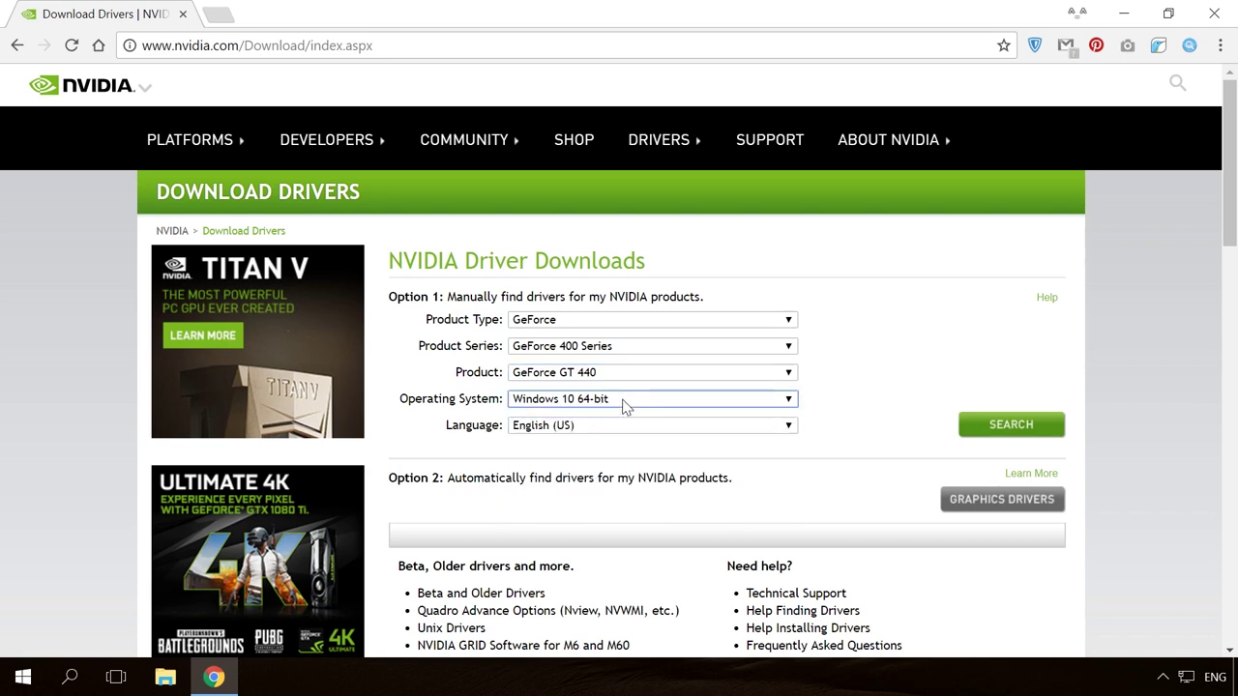
click(602, 429)
click(601, 431)
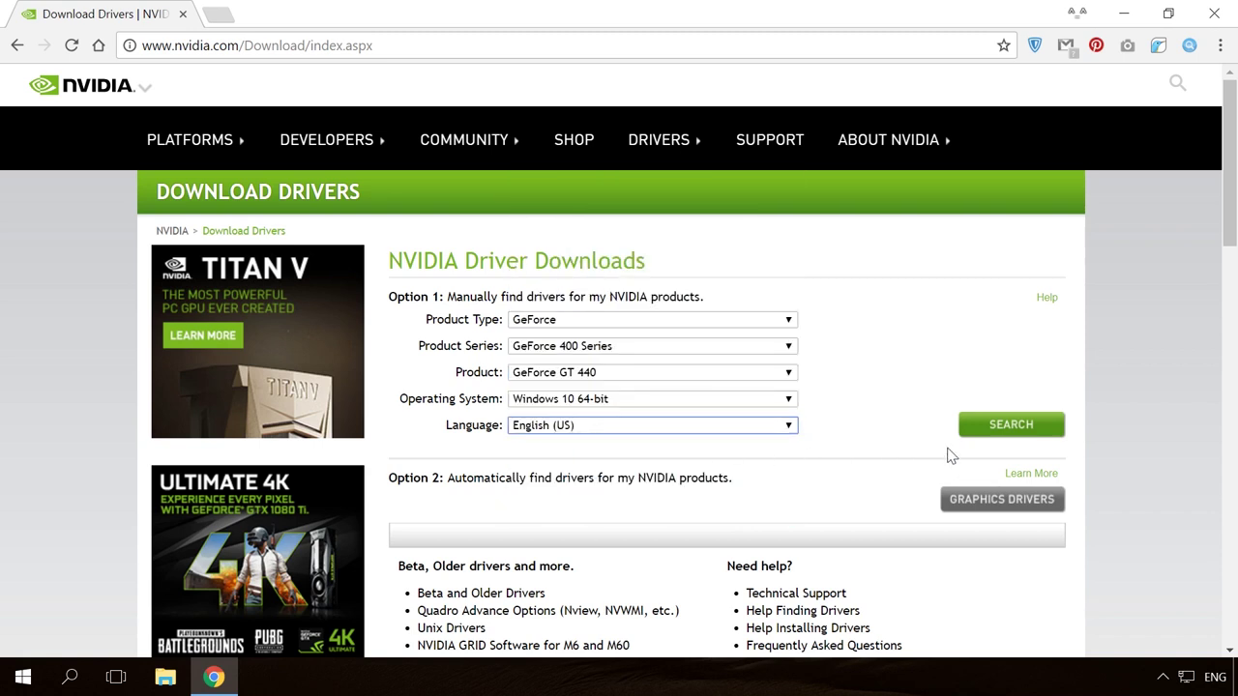
click(984, 431)
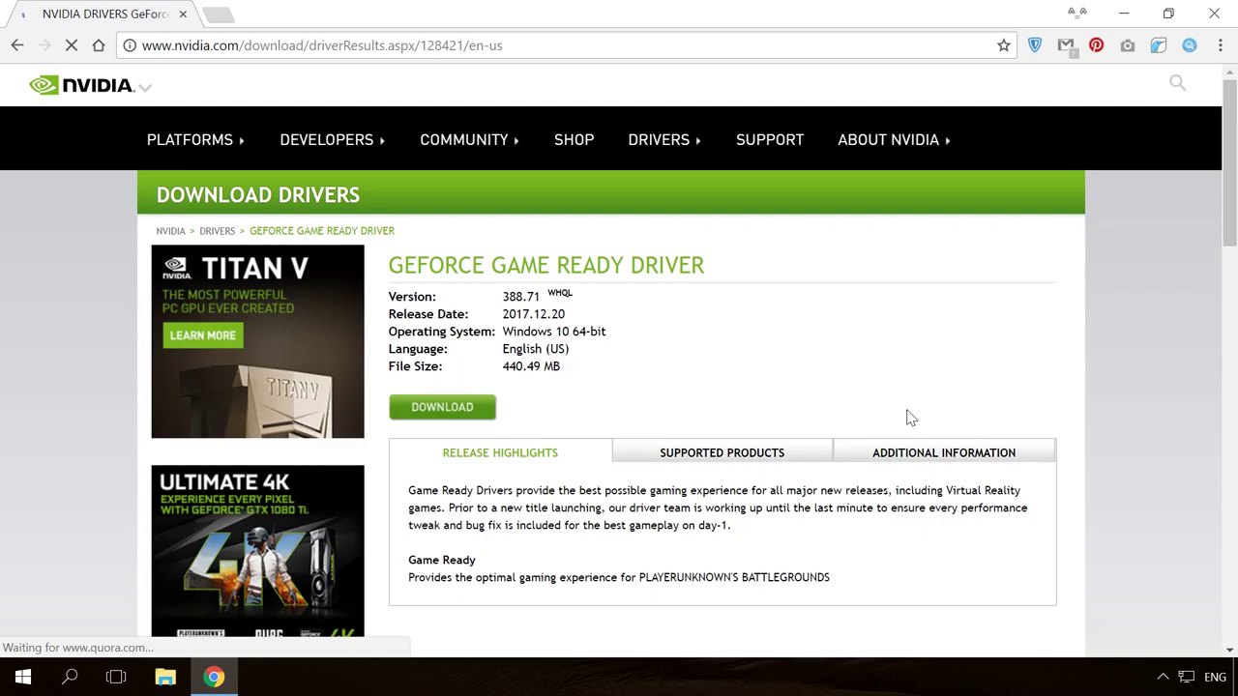
Step: Check the GeForce Game Ready Driver's version details, then accept the license and download the driver
scroll(815, 367, down, 1)
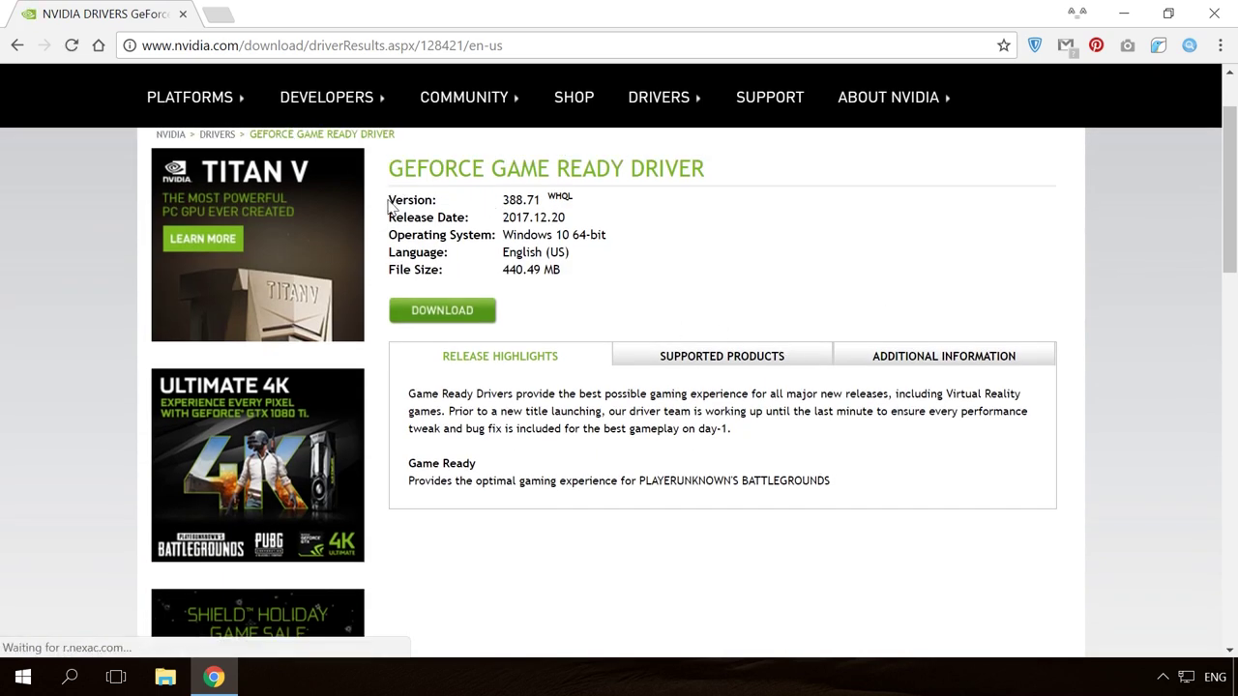
drag(387, 191, 574, 278)
click(574, 273)
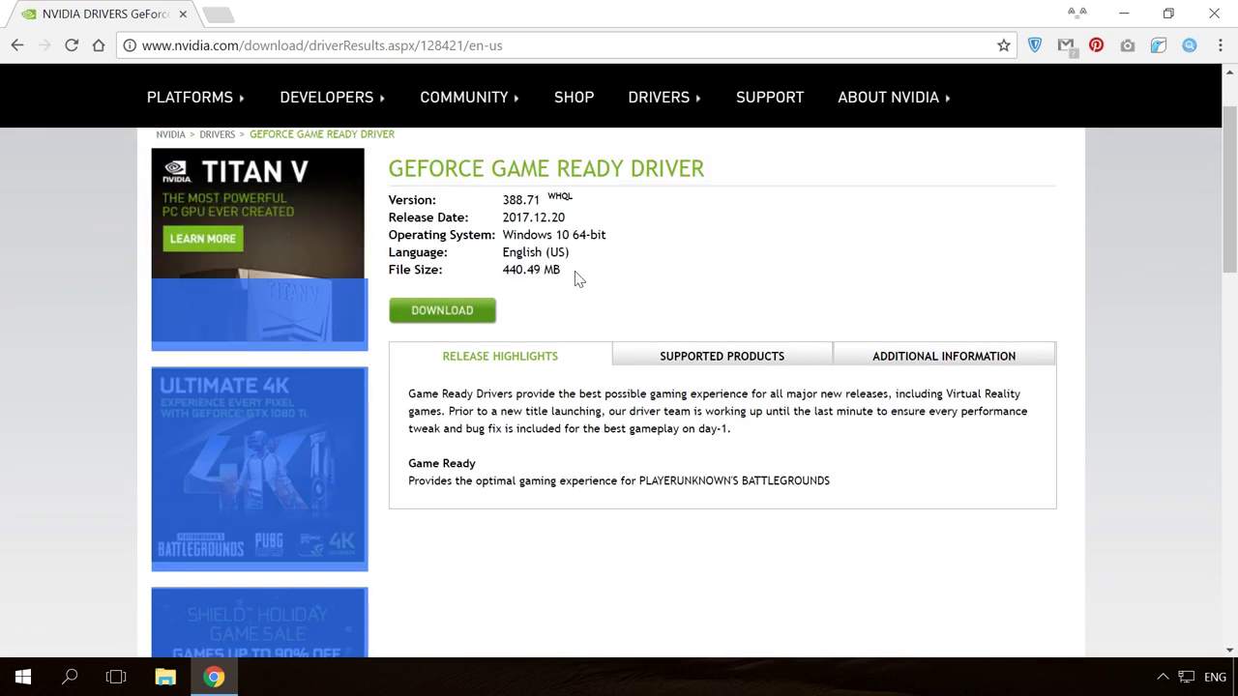
click(461, 311)
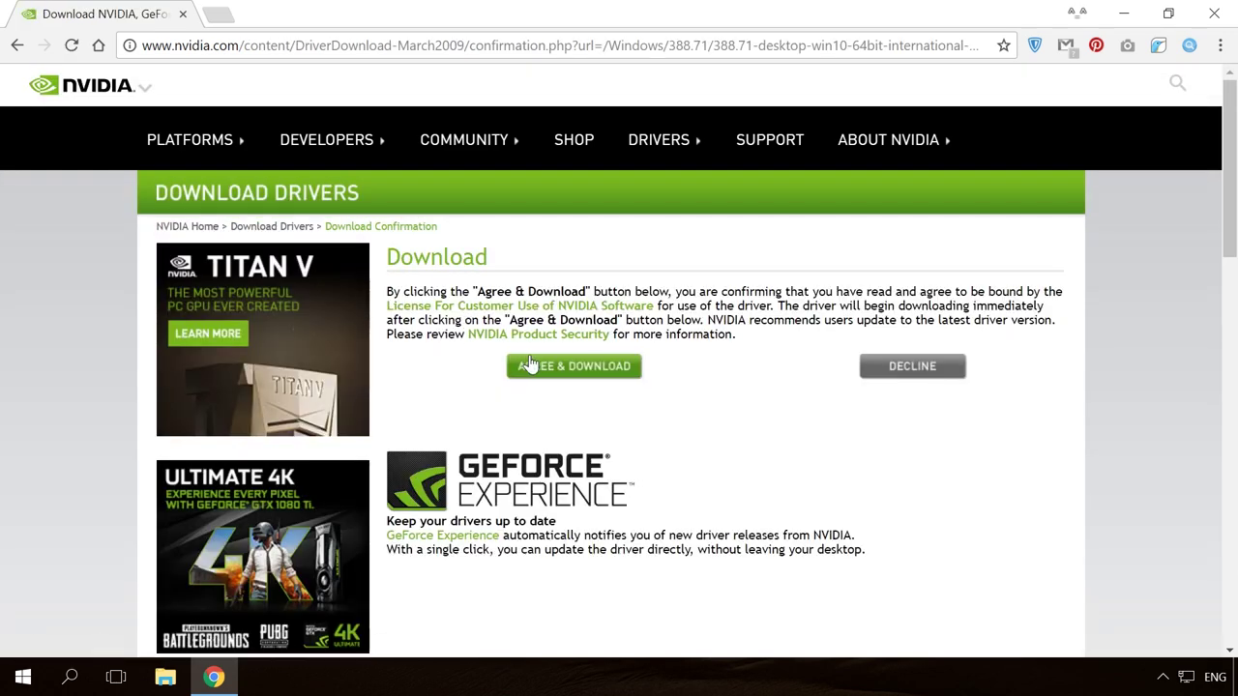
click(553, 370)
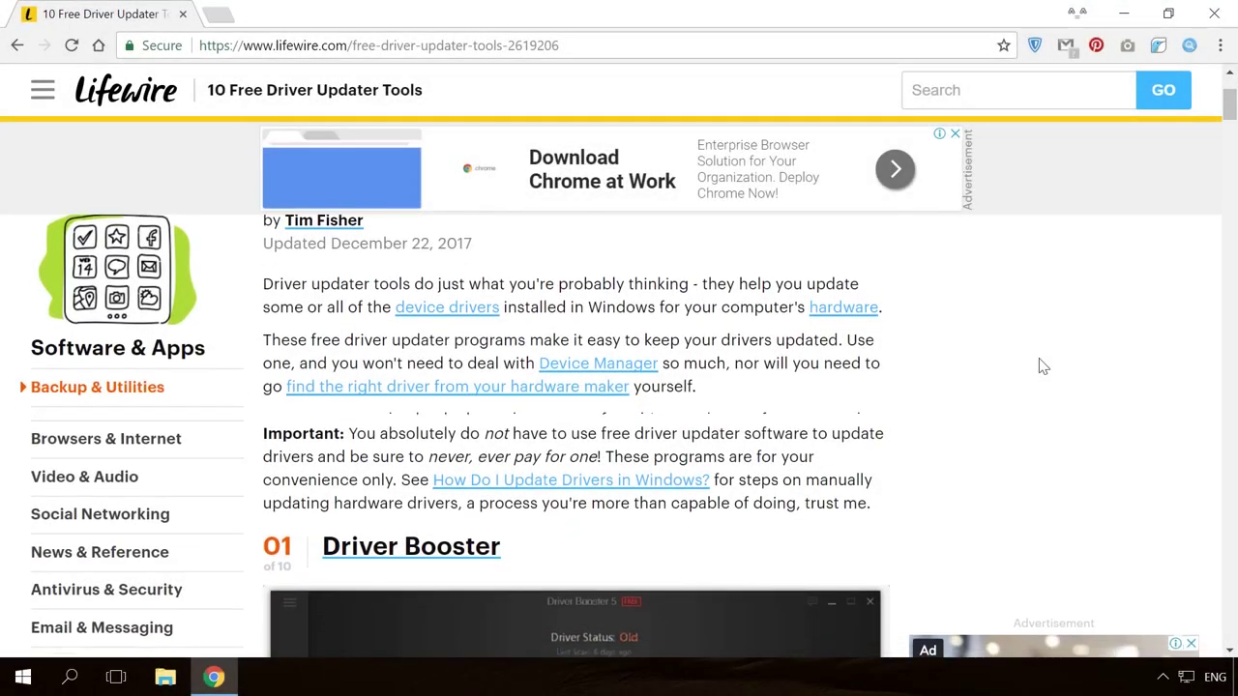
Step: Read through Lifewire's list of 10 free driver updater tools, from Driver Booster to Device Doctor
scroll(1041, 366, down, 7)
scroll(1041, 367, down, 10)
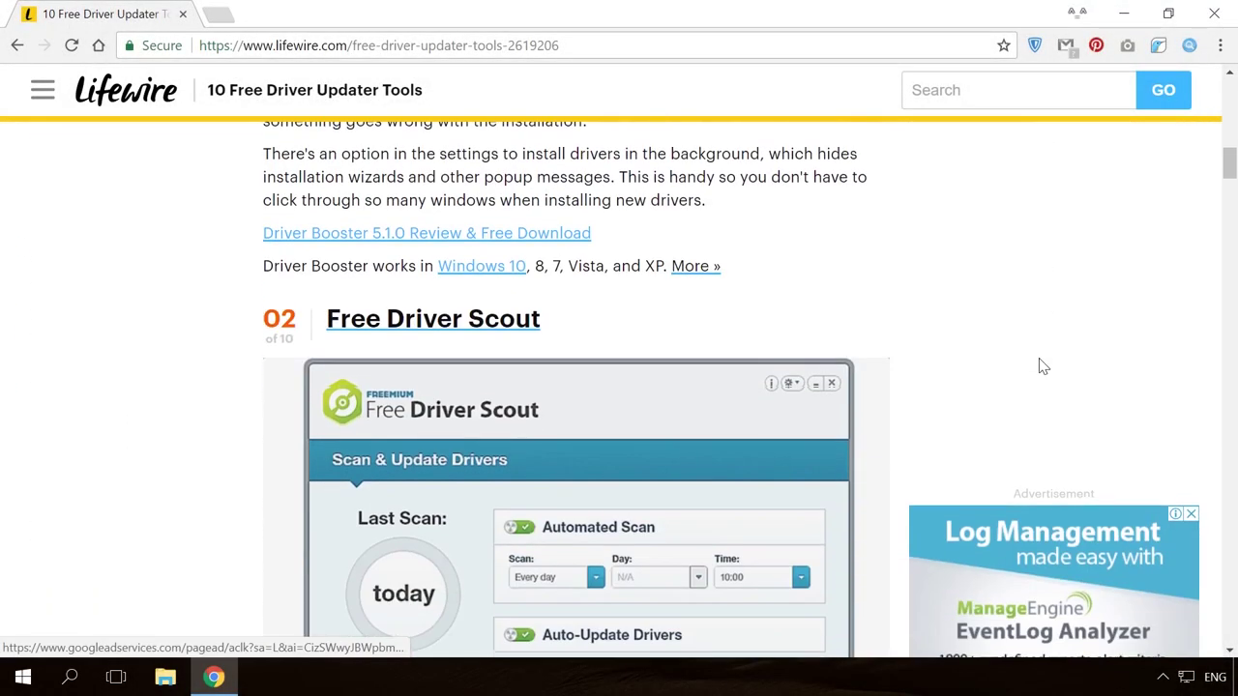
scroll(1041, 367, down, 10)
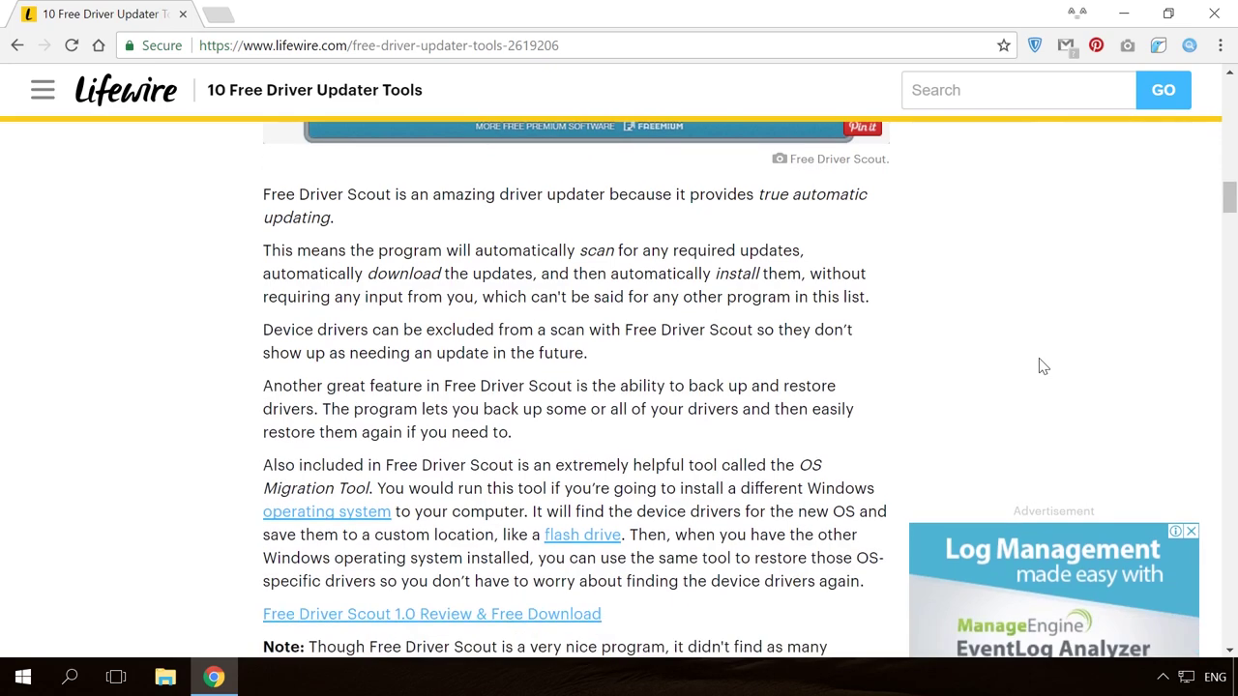
scroll(1039, 366, down, 7)
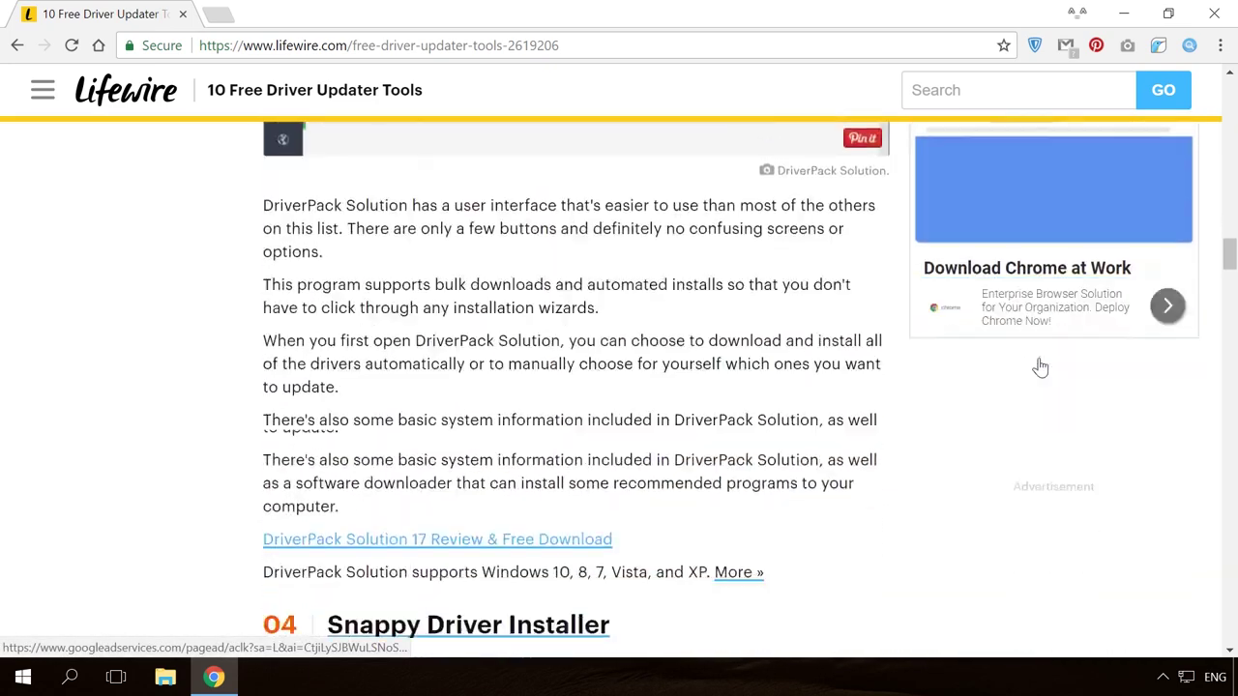
scroll(1043, 366, down, 12)
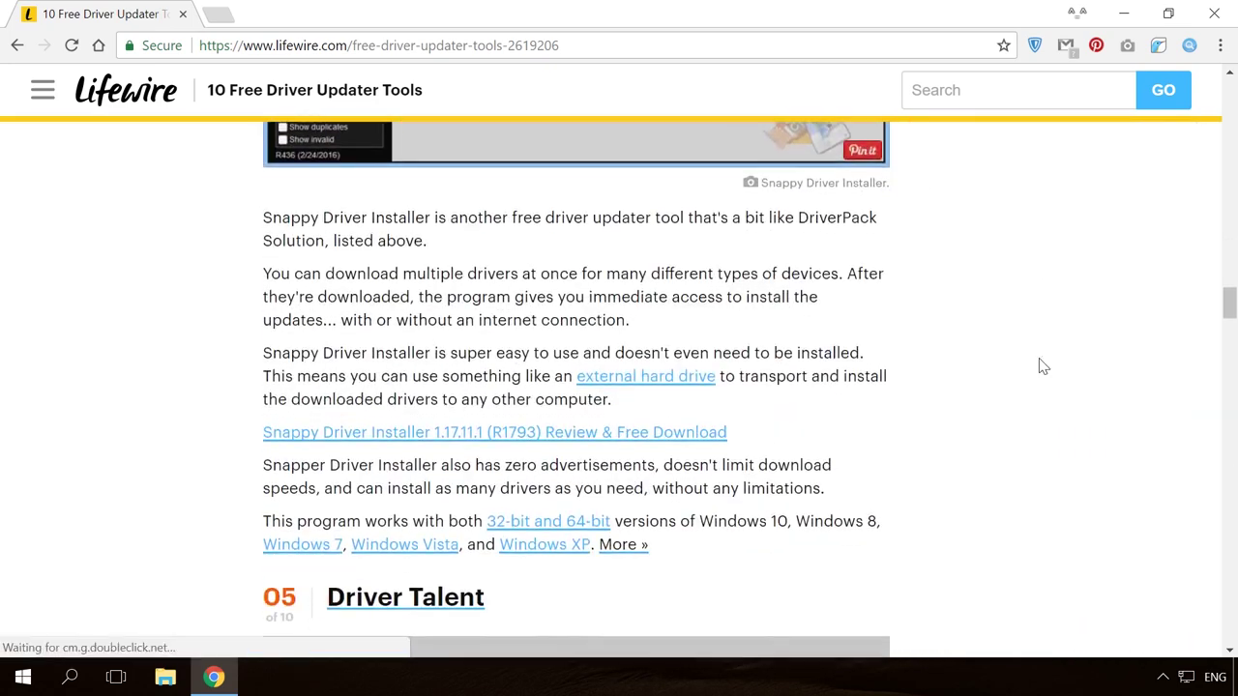
scroll(1043, 366, down, 12)
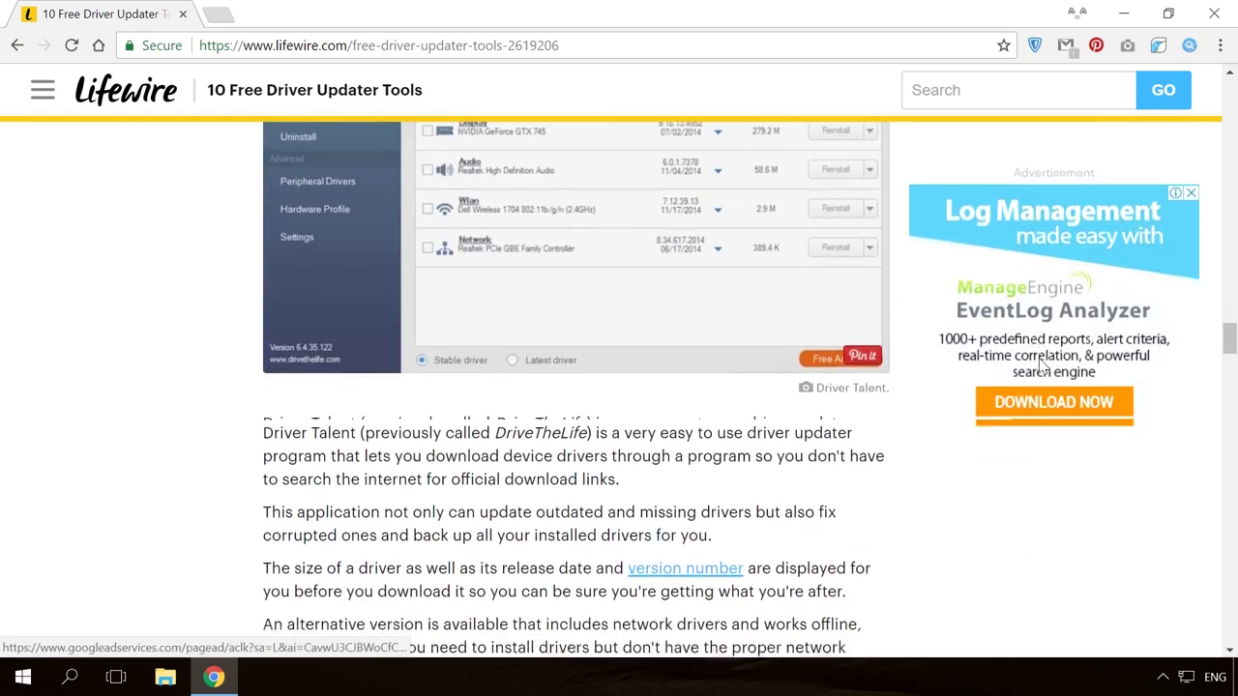
scroll(1042, 366, down, 12)
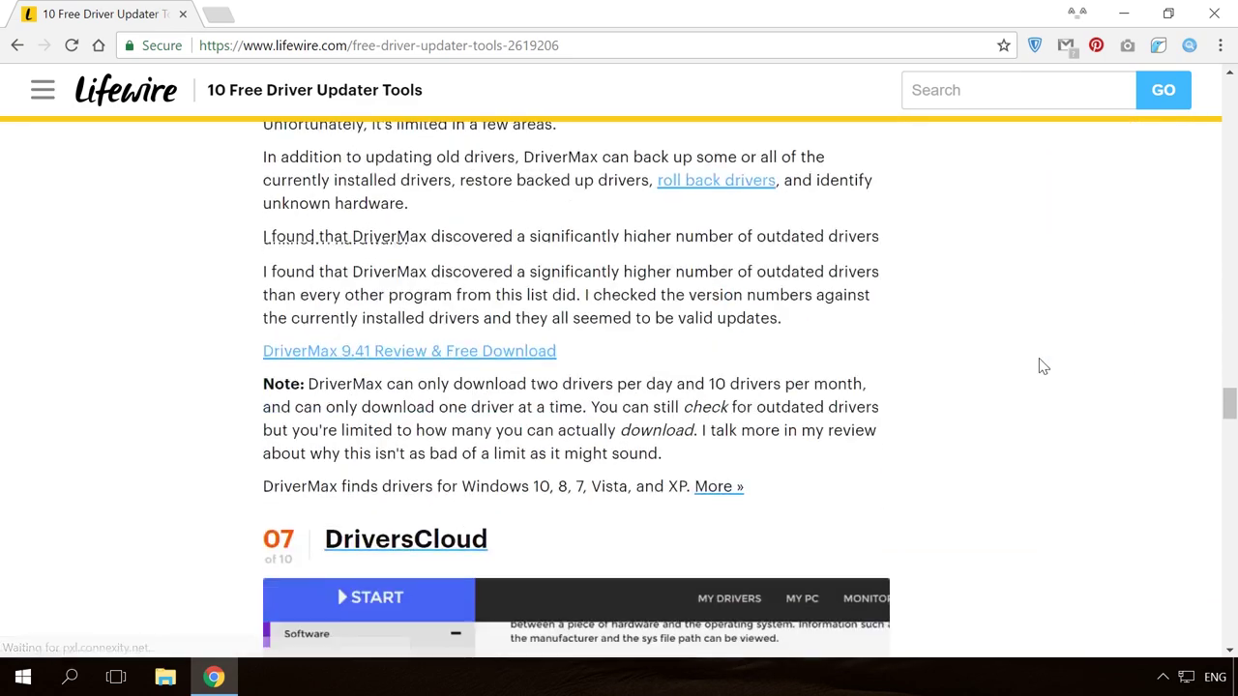
scroll(1043, 367, down, 3)
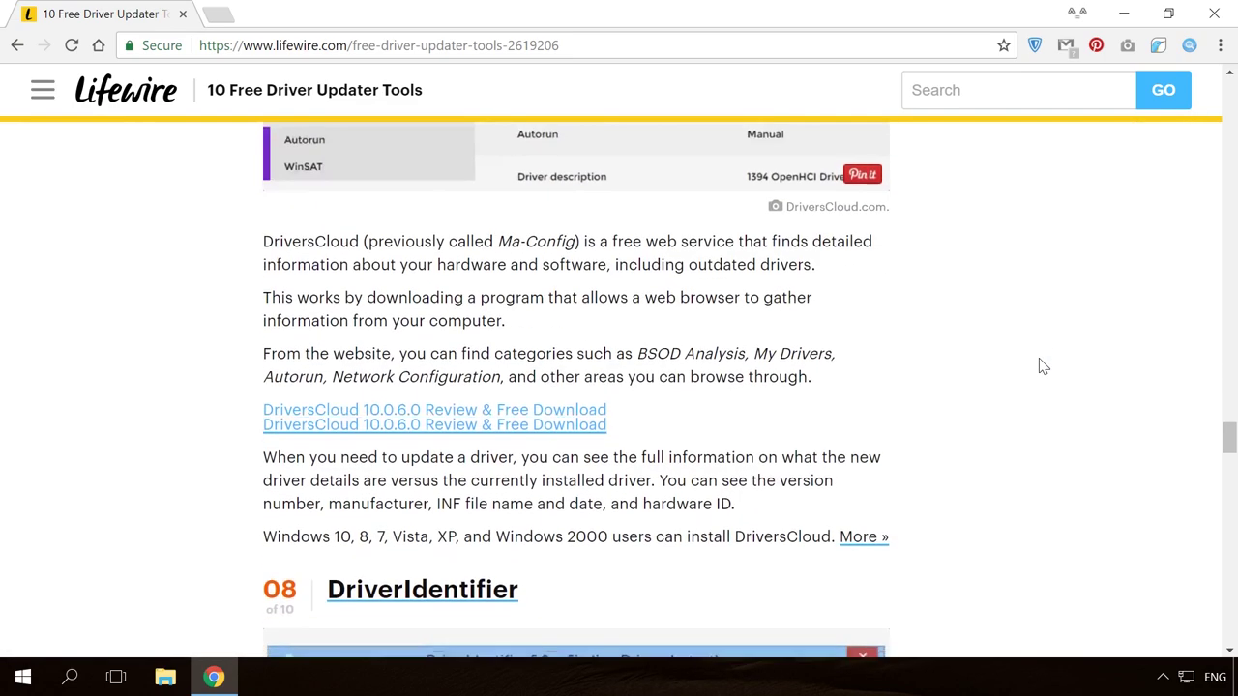
scroll(1042, 366, down, 5)
scroll(1042, 366, down, 10)
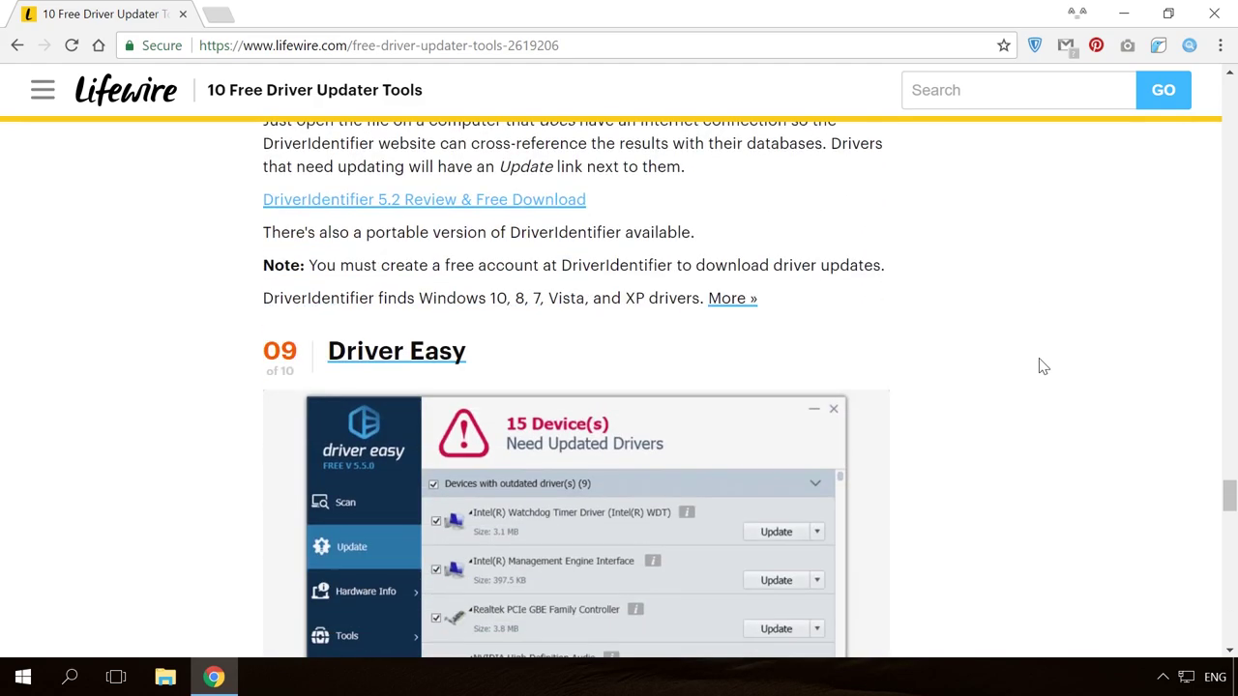
scroll(1043, 367, down, 6)
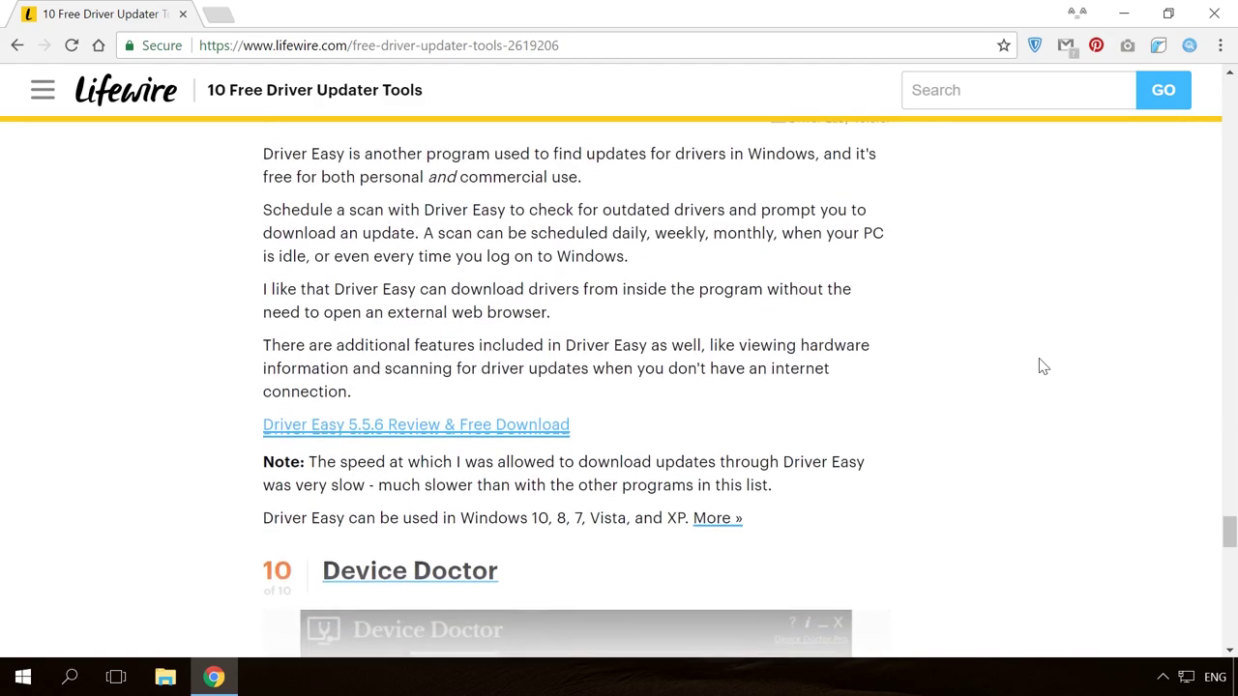
scroll(1042, 366, down, 11)
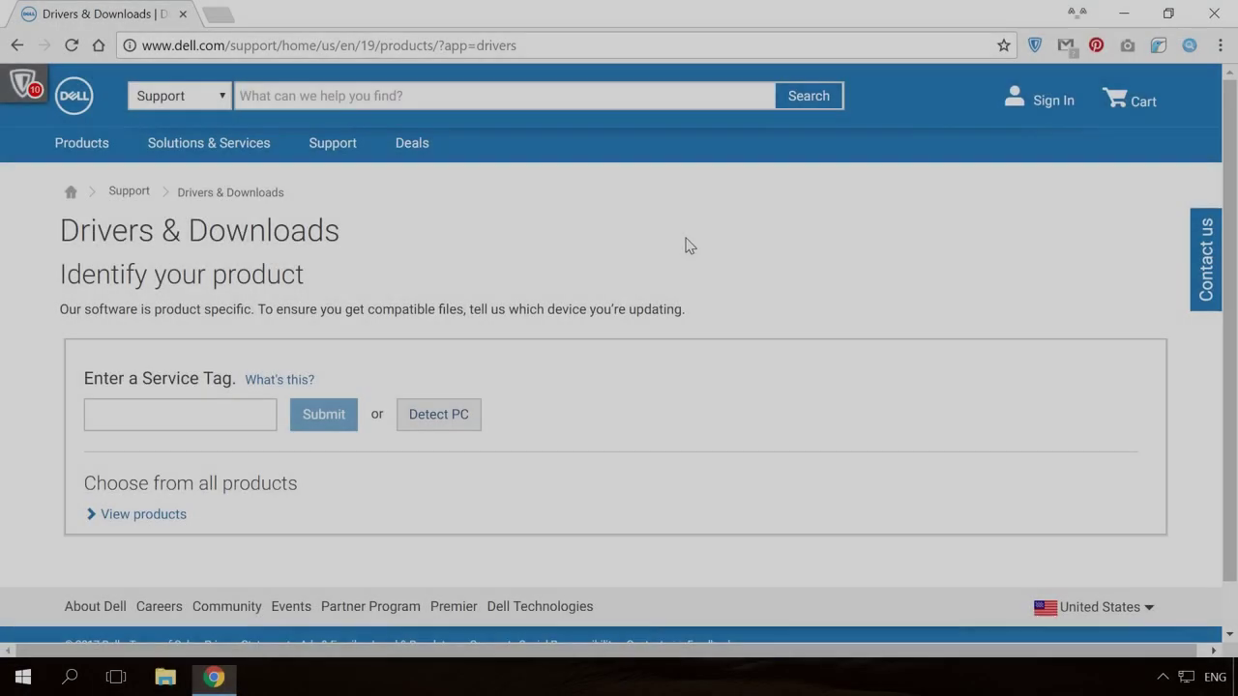
Step: On Dell's Drivers & Downloads page, browse laptops to Precision Mobile Workstations and open the Precision M4500 drivers page
scroll(651, 257, down, 1)
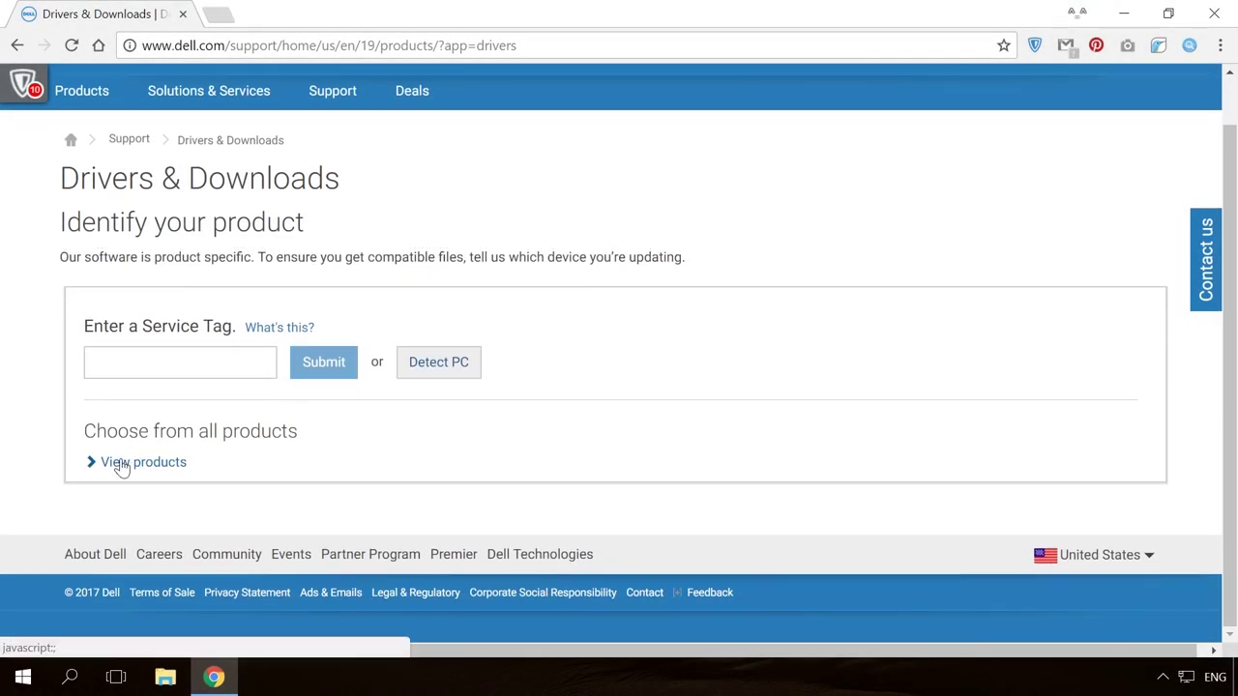
click(121, 465)
click(388, 388)
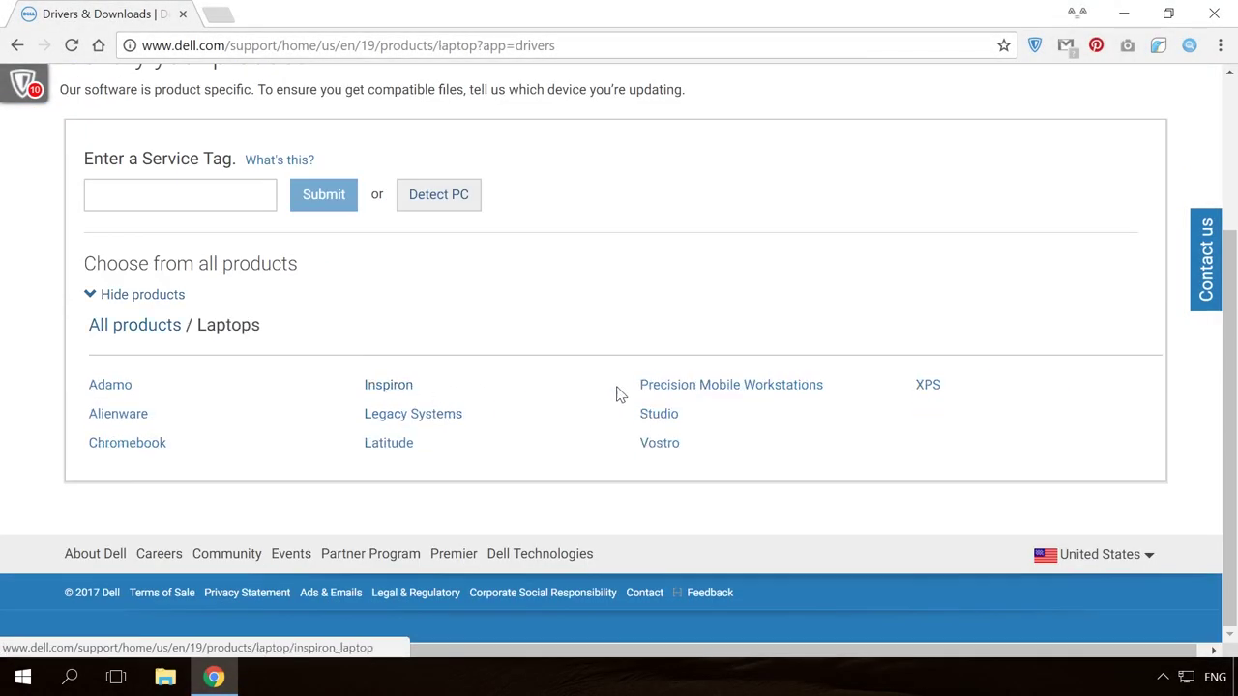
click(654, 391)
click(440, 385)
text(Precision M4500)
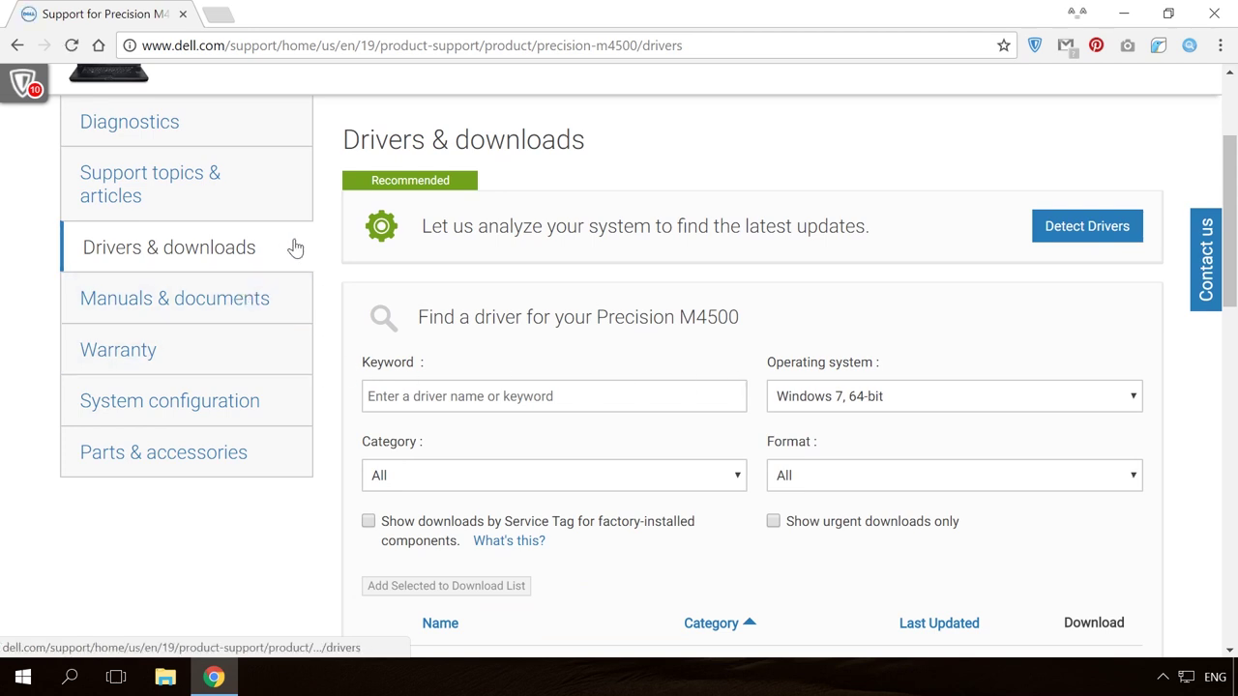
Step: Look through the Precision M4500 driver list and check the details of the Dell Mobile Broadband Manager entry
scroll(309, 256, down, 5)
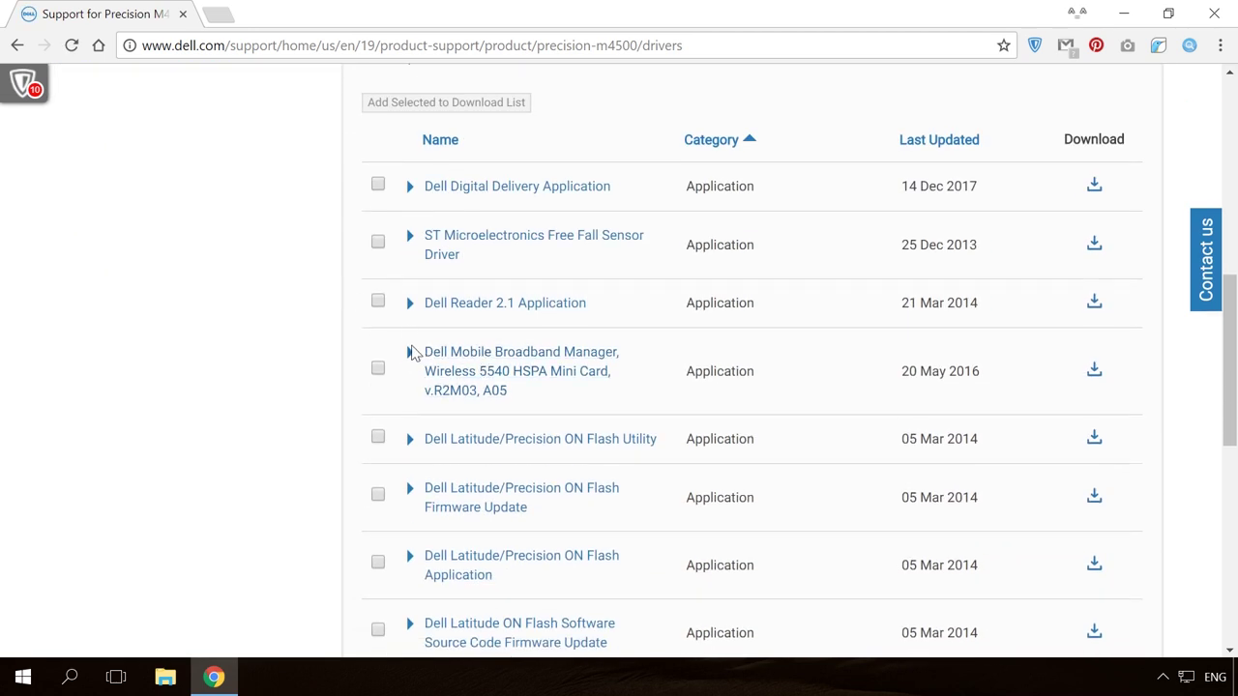
click(410, 353)
click(410, 354)
scroll(410, 357, down, 4)
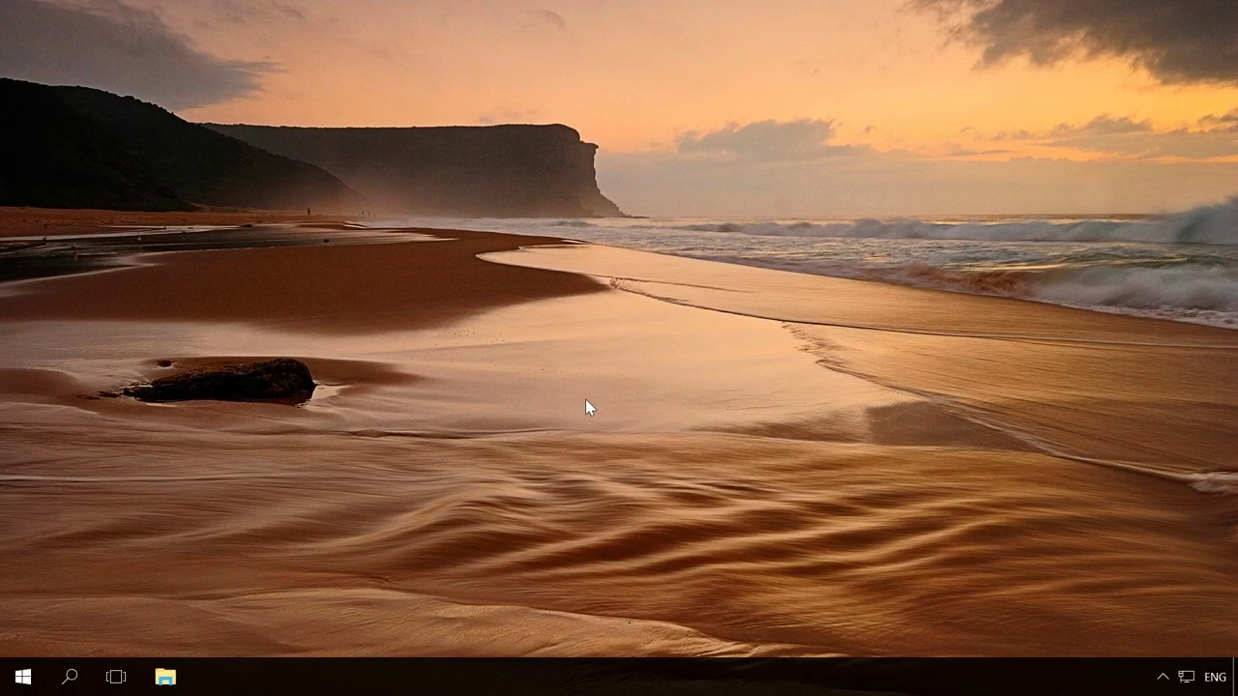